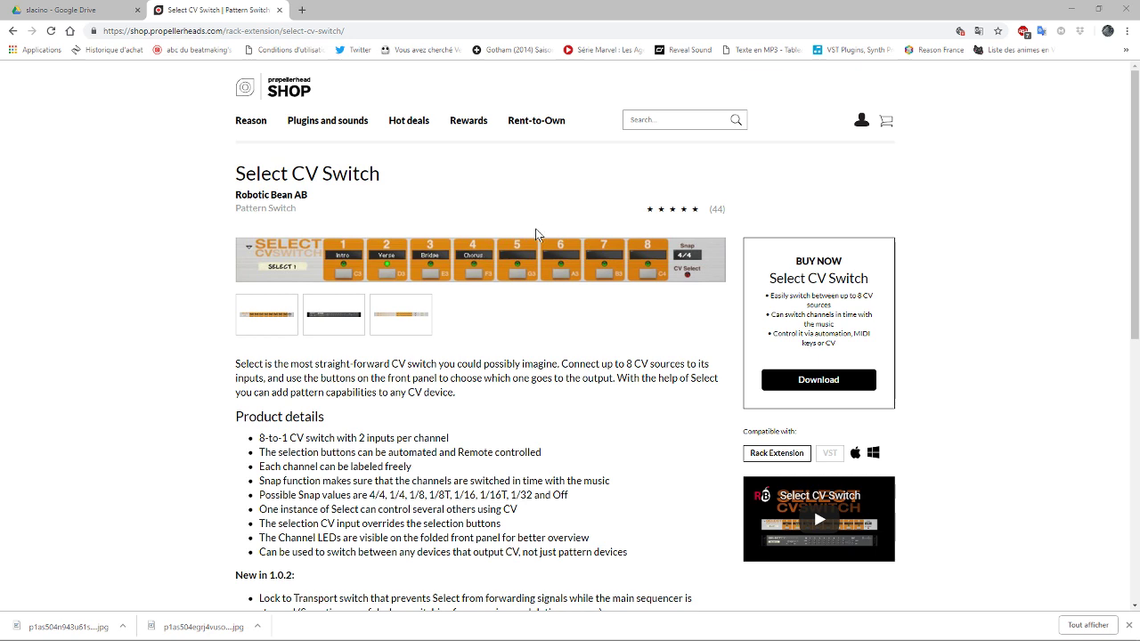
Step: Switch to Reason and add an ID8 instrument module to the rack below the DDL-1 delay
{"action": "mouse_move", "coordinate": [98, 636]}
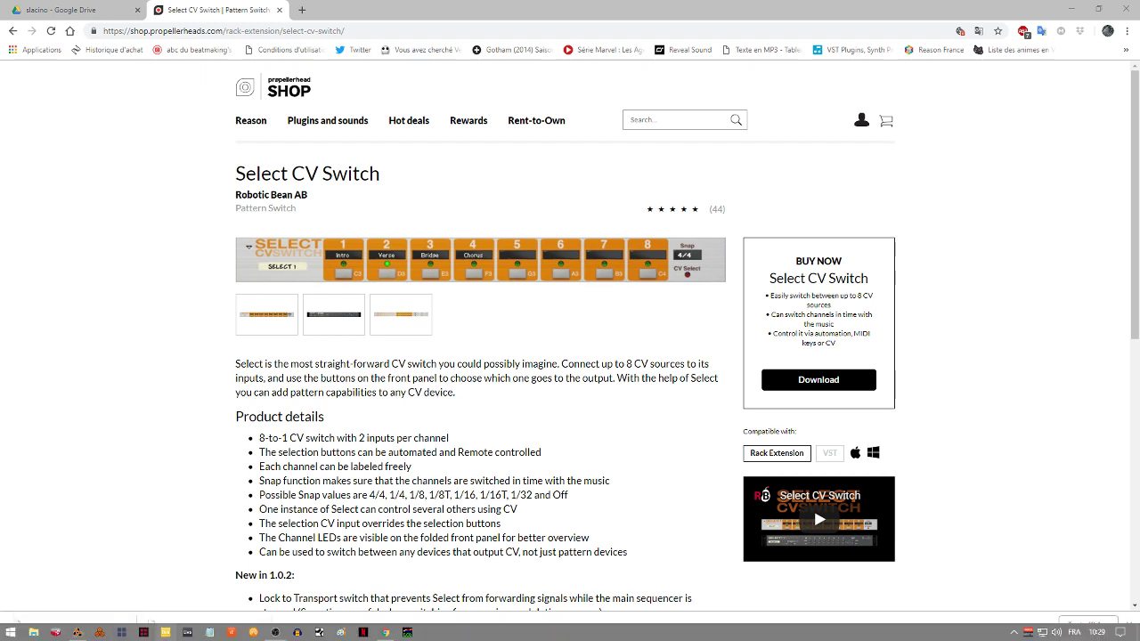
{"action": "left_click", "coordinate": [78, 633]}
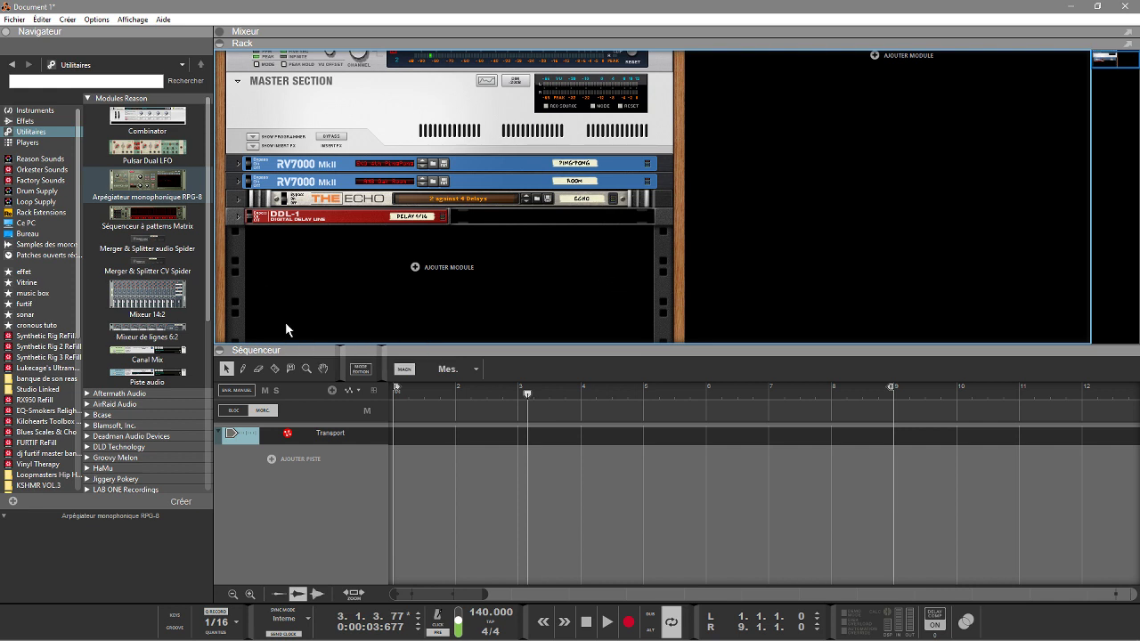
{"action": "left_click", "coordinate": [36, 110]}
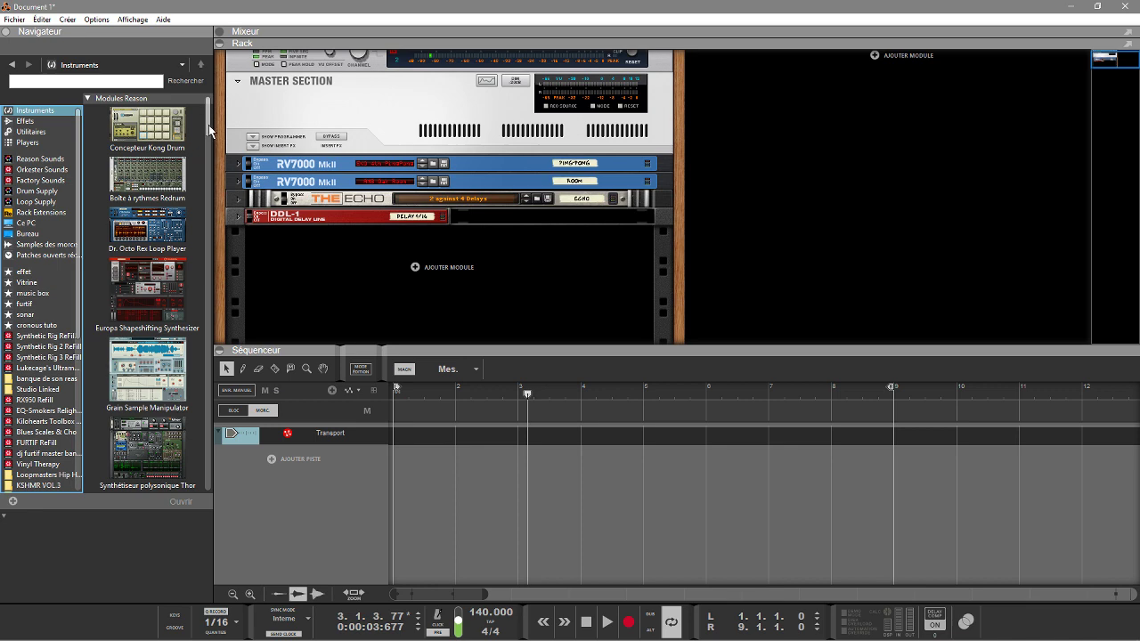
{"action": "scroll", "coordinate": [208, 130], "scroll_direction": "down", "scroll_amount": 5}
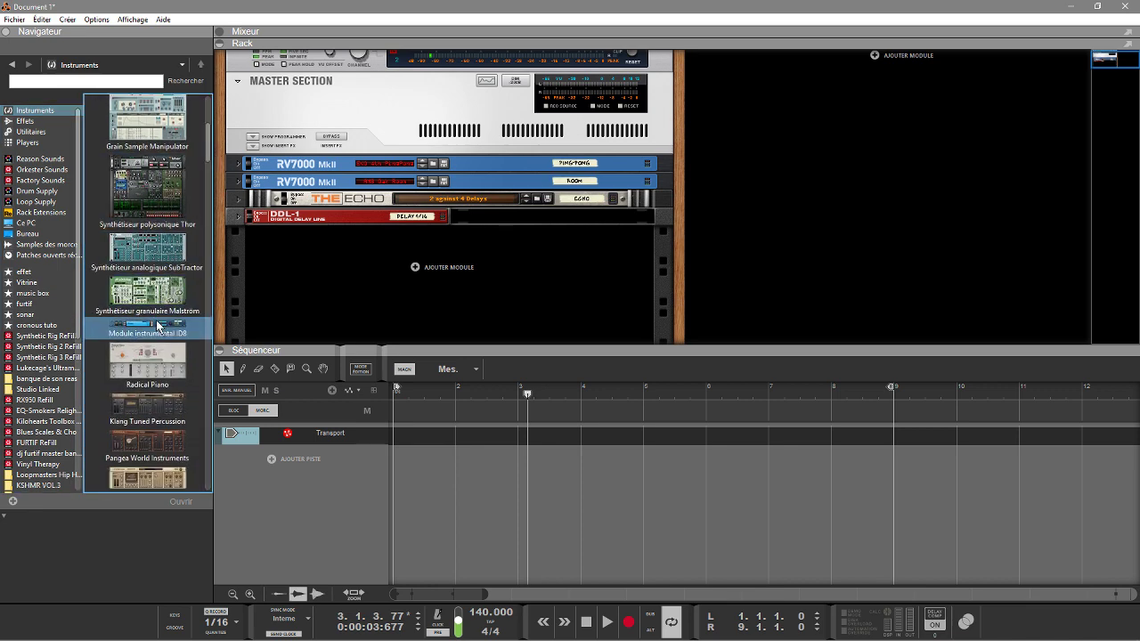
{"action": "left_click_drag", "start_coordinate": [152, 336], "coordinate": [389, 292]}
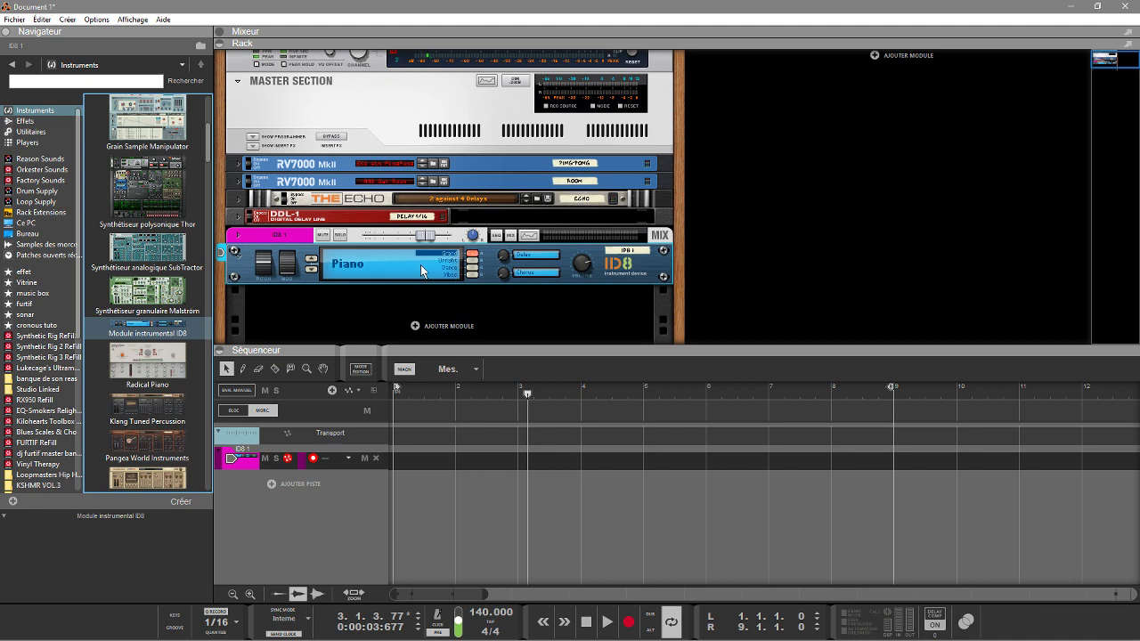
{"action": "key", "text": "Tab"}
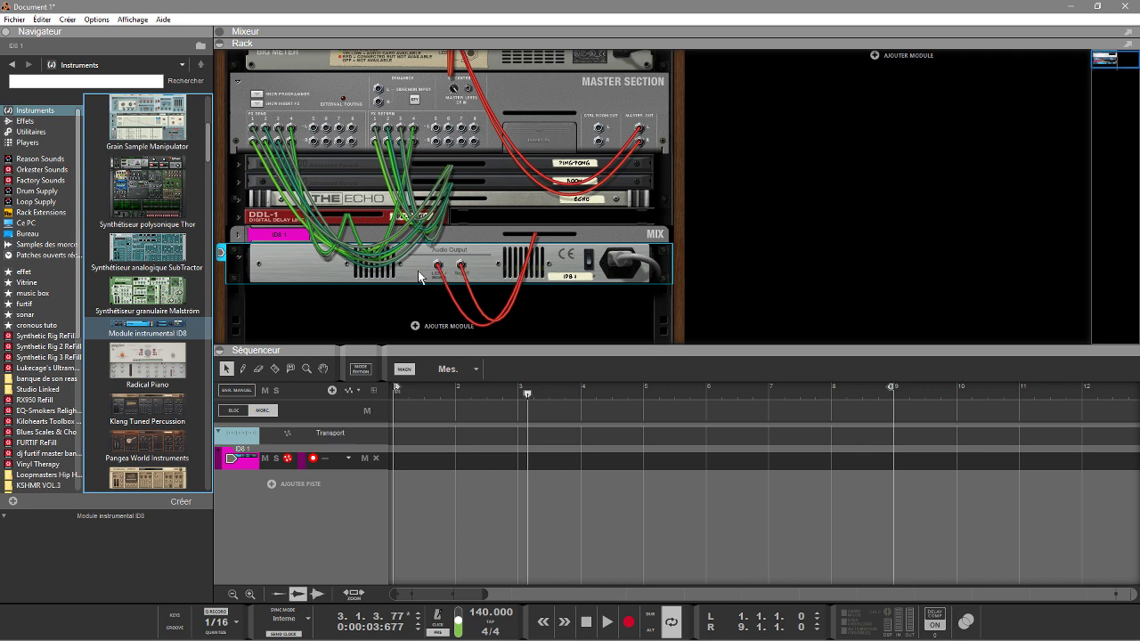
{"action": "key", "text": "Tab"}
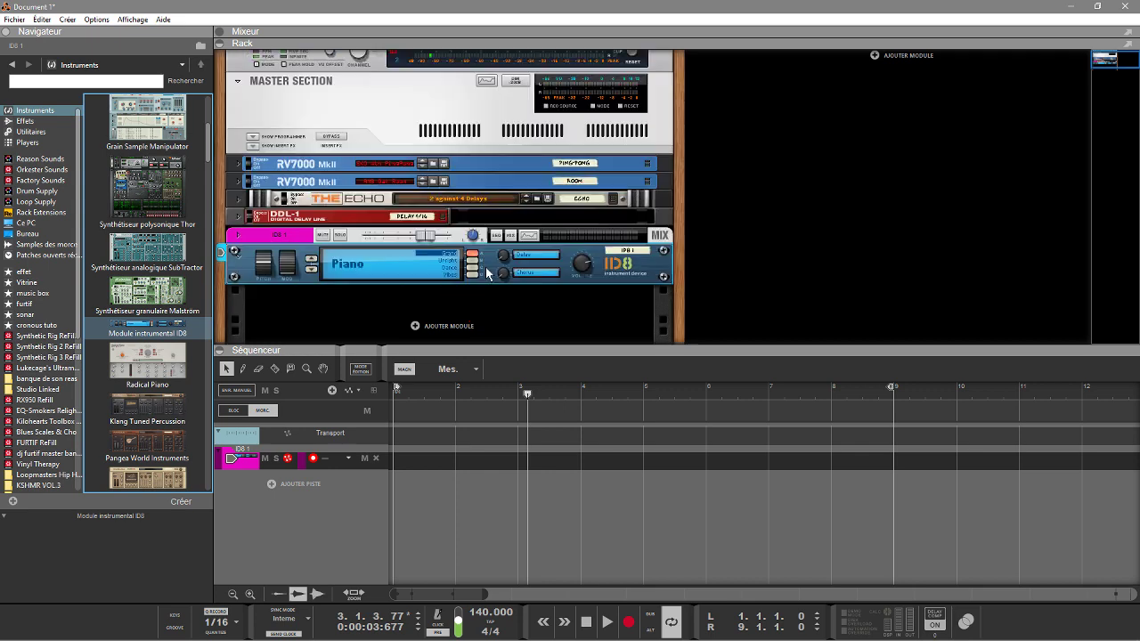
Step: Add a CV Player Tap player to the ID8 and inspect the jacks on its rear
{"action": "left_click", "coordinate": [24, 143]}
{"action": "left_click", "coordinate": [163, 317]}
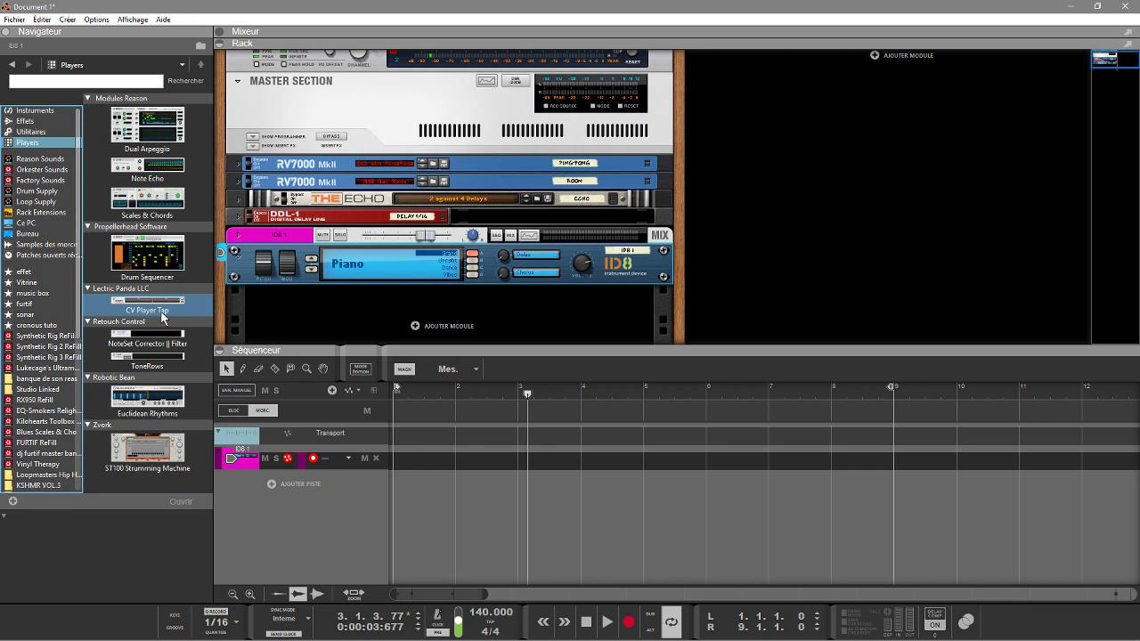
{"action": "left_click_drag", "start_coordinate": [161, 316], "coordinate": [392, 259]}
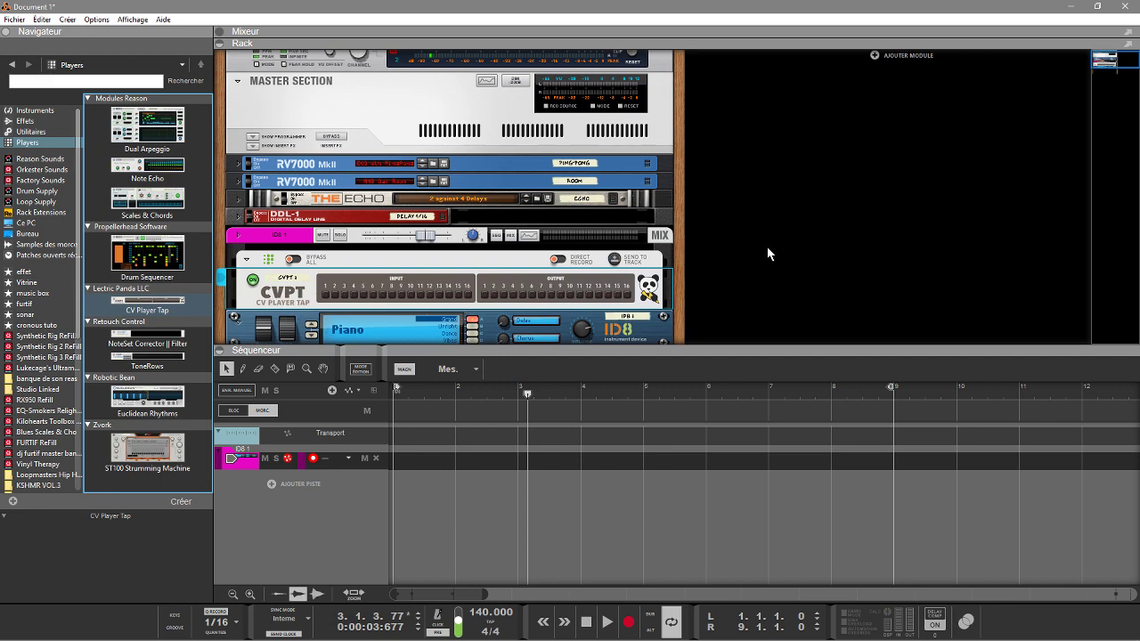
{"action": "key", "text": "Tab"}
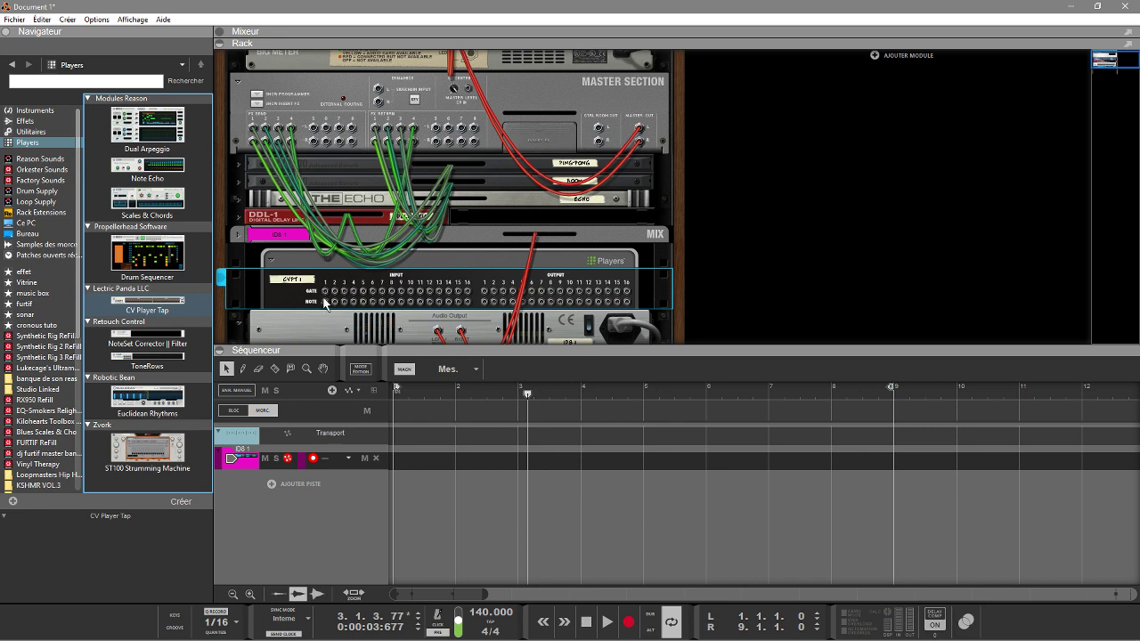
{"action": "key", "text": "Tab"}
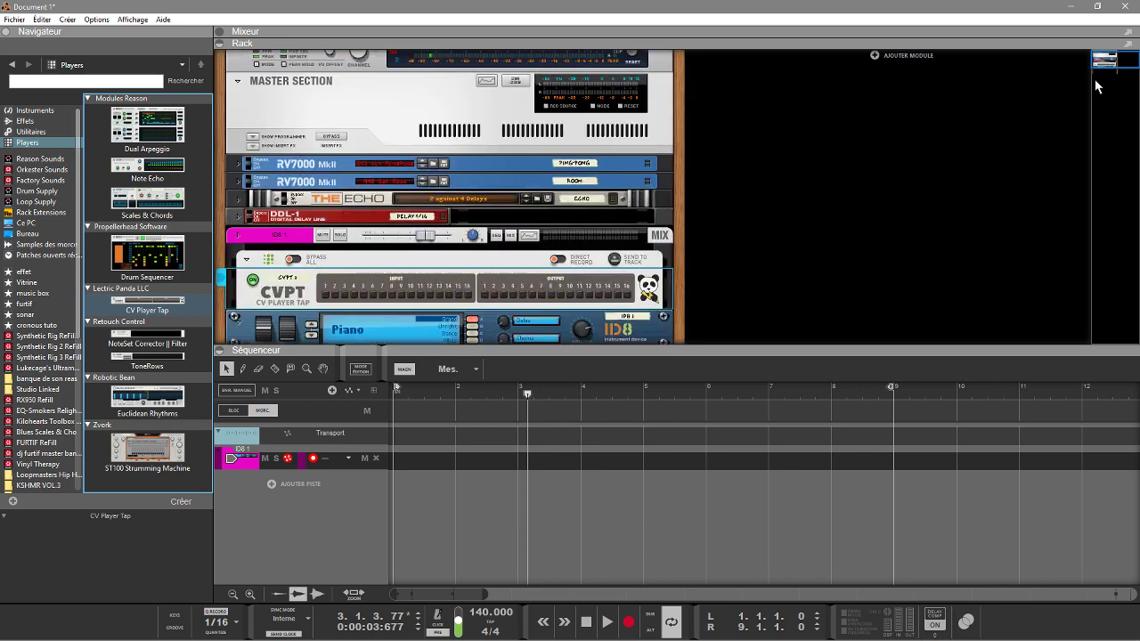
Step: Add Robotic Bean's Select CV Switch utility to the rack beneath the ID8
{"action": "left_click_drag", "start_coordinate": [1103, 60], "coordinate": [1103, 73]}
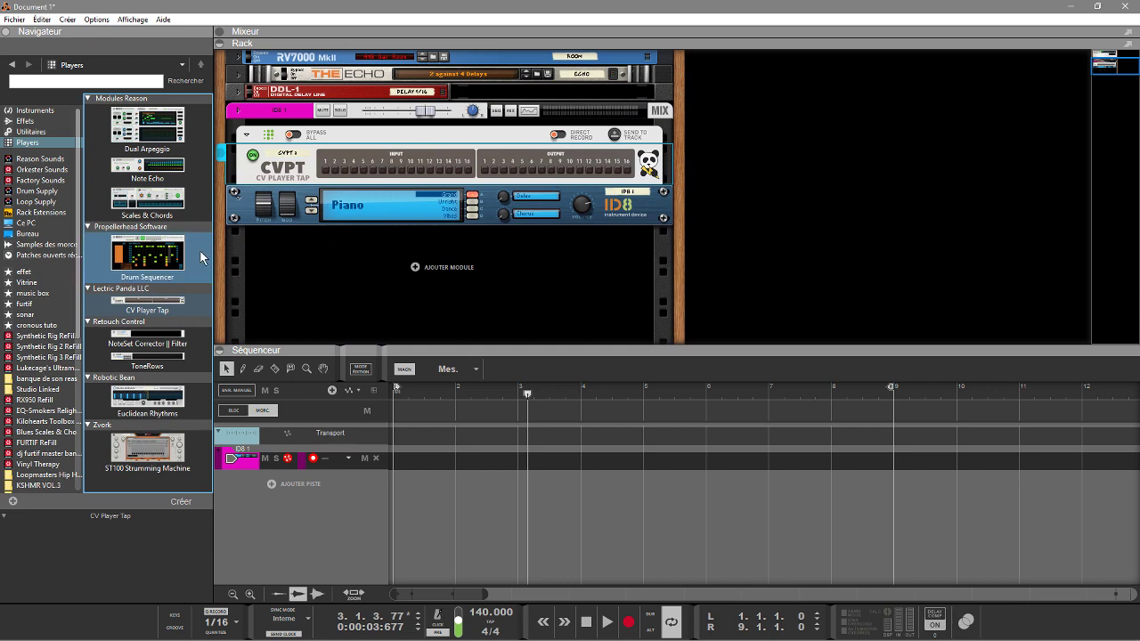
{"action": "left_click", "coordinate": [21, 131]}
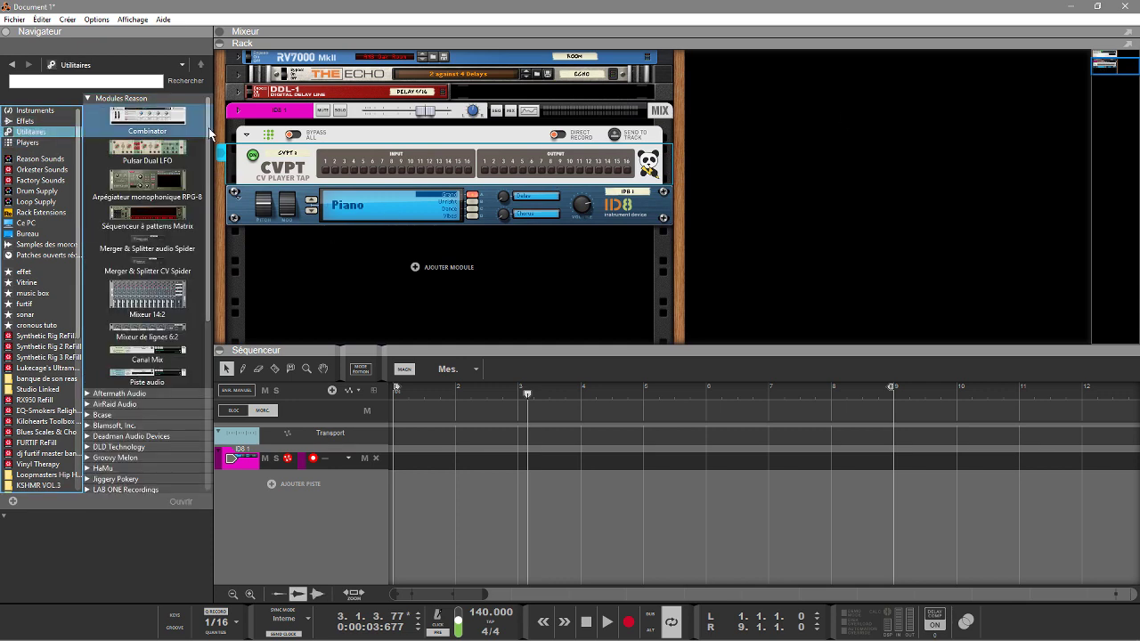
{"action": "left_click_drag", "start_coordinate": [208, 120], "coordinate": [223, 275]}
{"action": "left_click", "coordinate": [148, 390]}
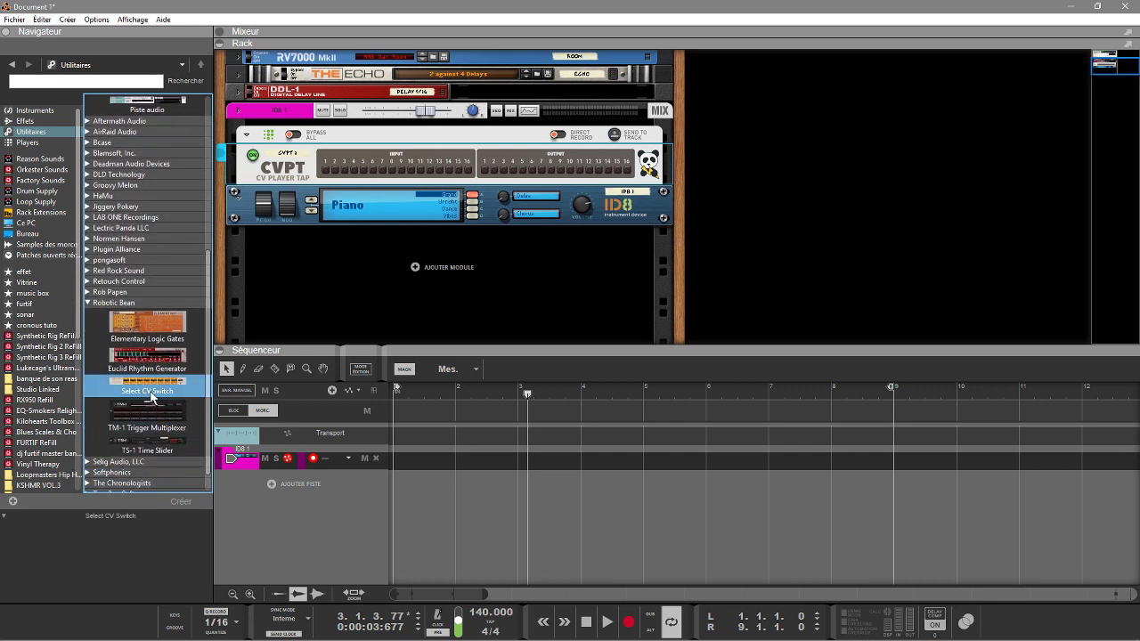
{"action": "mouse_move", "coordinate": [152, 397]}
{"action": "left_mouse_down"}
{"action": "mouse_move", "coordinate": [279, 365]}
{"action": "mouse_move", "coordinate": [438, 285]}
{"action": "mouse_move", "coordinate": [434, 276]}
{"action": "left_mouse_up"}
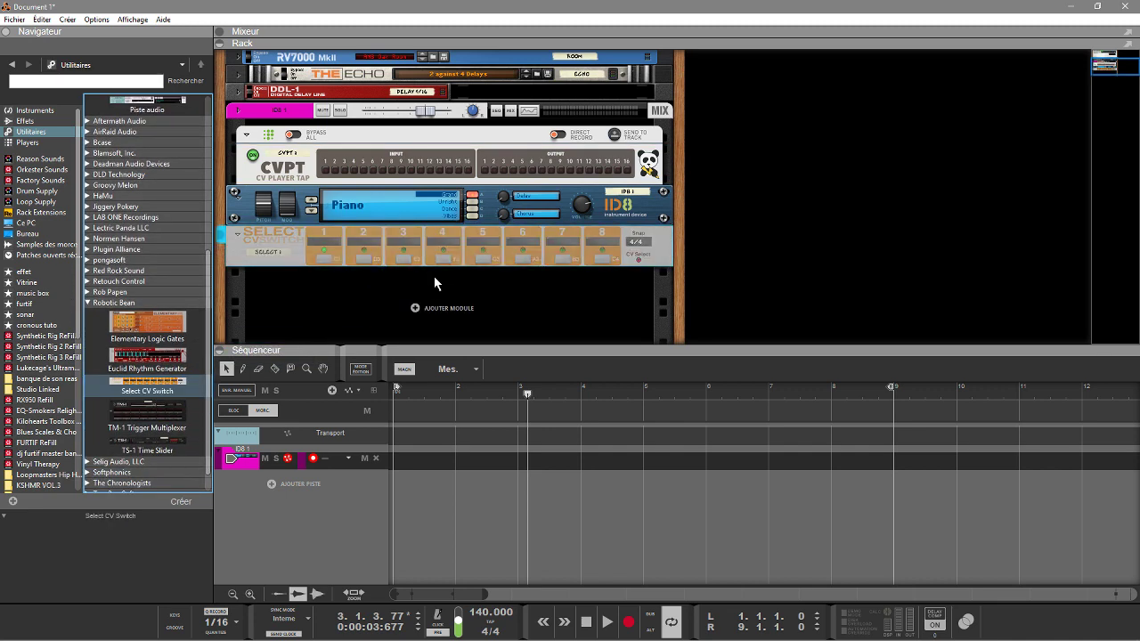
Step: Wire the Select CV Switch's Gate and CV outputs to Gate and Note input 1 of the CV Player Tap
{"action": "key", "text": "Tab"}
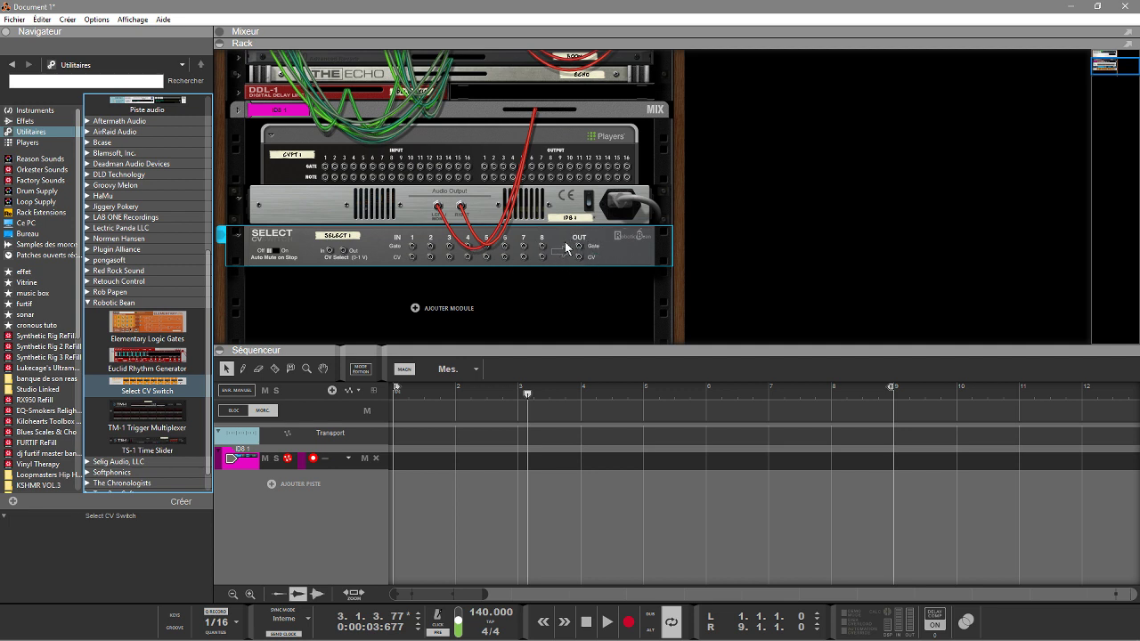
{"action": "left_click_drag", "start_coordinate": [582, 248], "coordinate": [326, 168]}
{"action": "left_click_drag", "start_coordinate": [579, 260], "coordinate": [324, 178]}
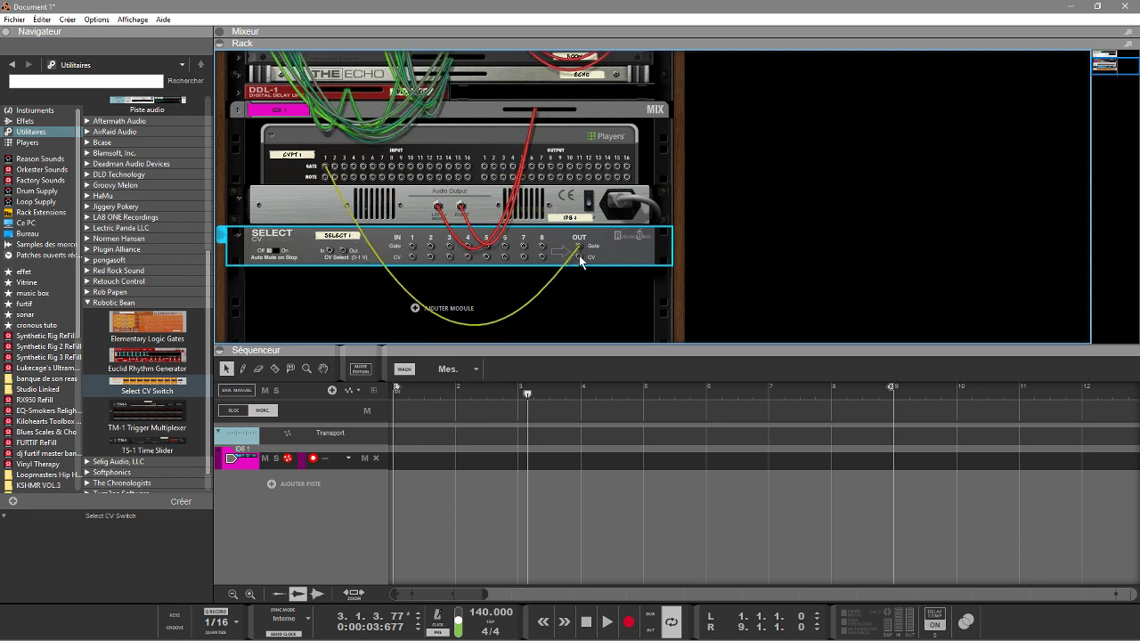
{"action": "left_click_drag", "start_coordinate": [581, 260], "coordinate": [329, 183]}
{"action": "key", "text": "Tab"}
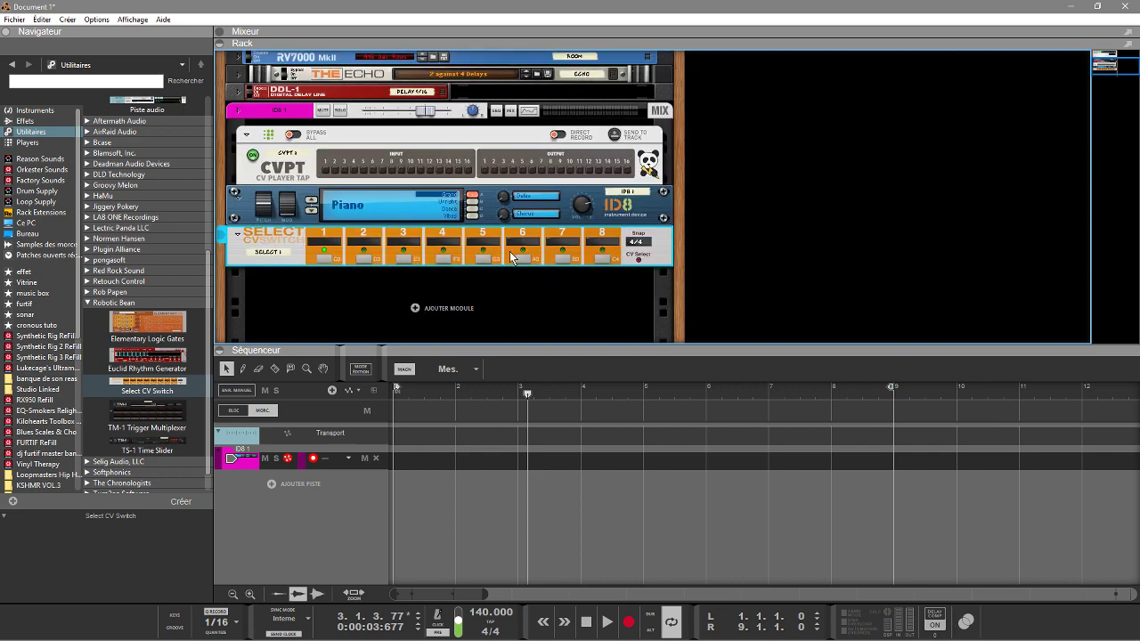
{"action": "key", "text": "Tab"}
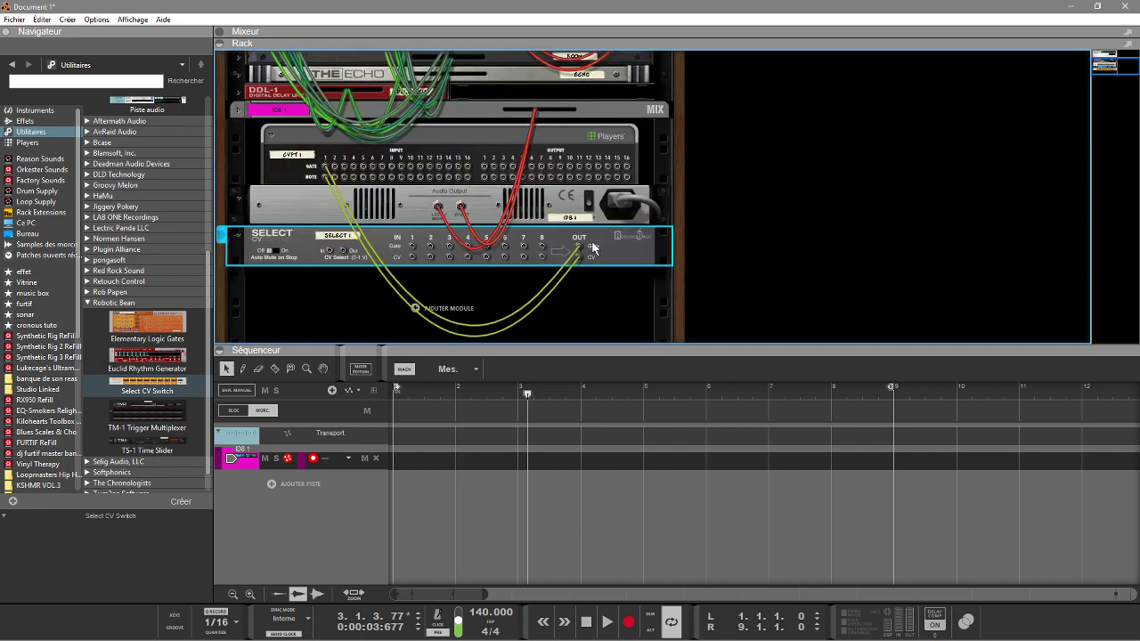
{"action": "key", "text": "Tab"}
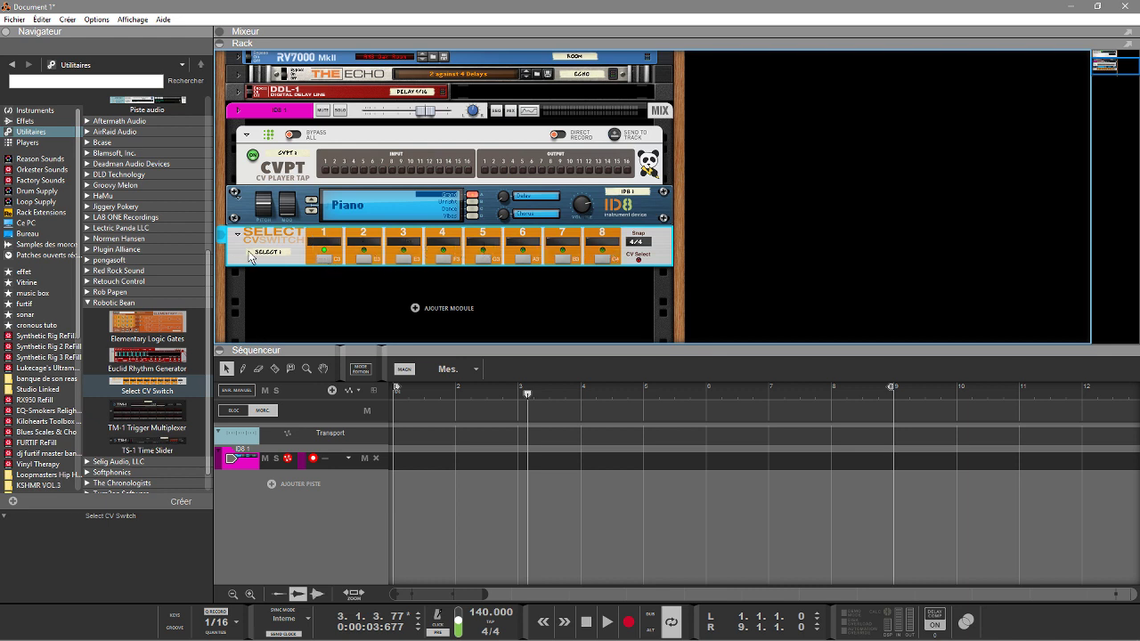
{"action": "key", "text": "Tab"}
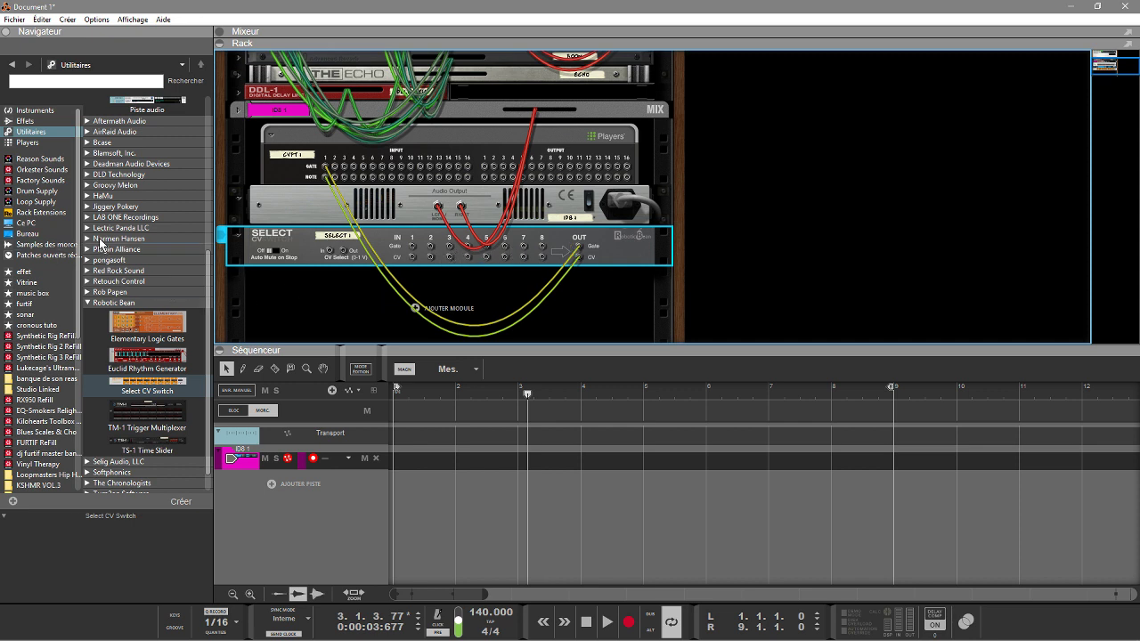
{"action": "left_click", "coordinate": [28, 110]}
{"action": "left_click_drag", "start_coordinate": [207, 125], "coordinate": [348, 301]}
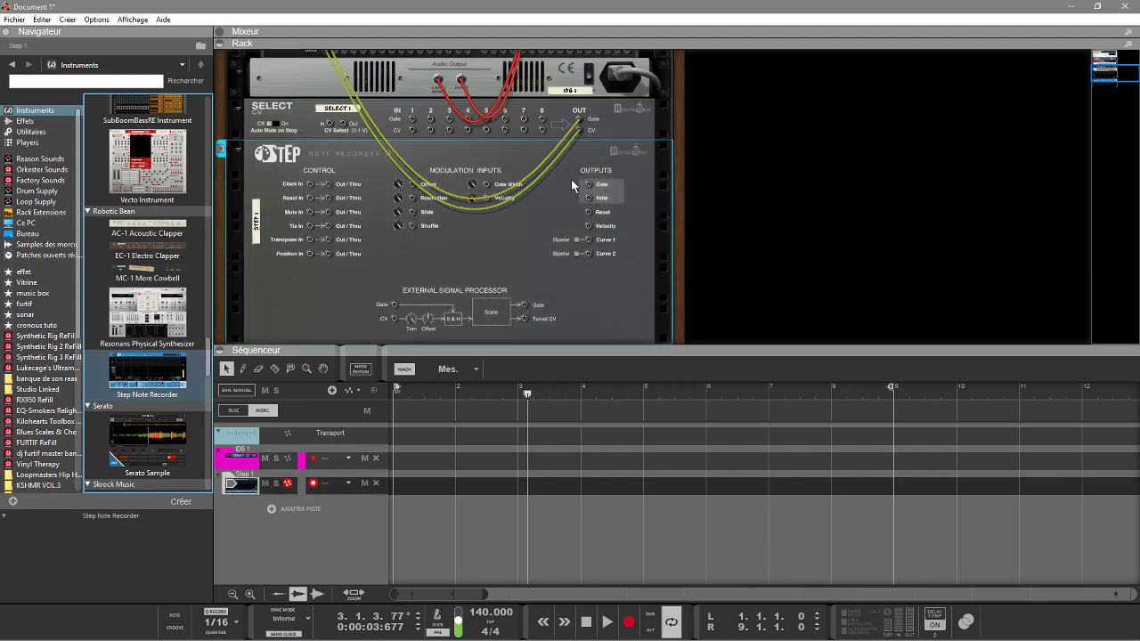
{"action": "left_click_drag", "start_coordinate": [588, 184], "coordinate": [412, 119]}
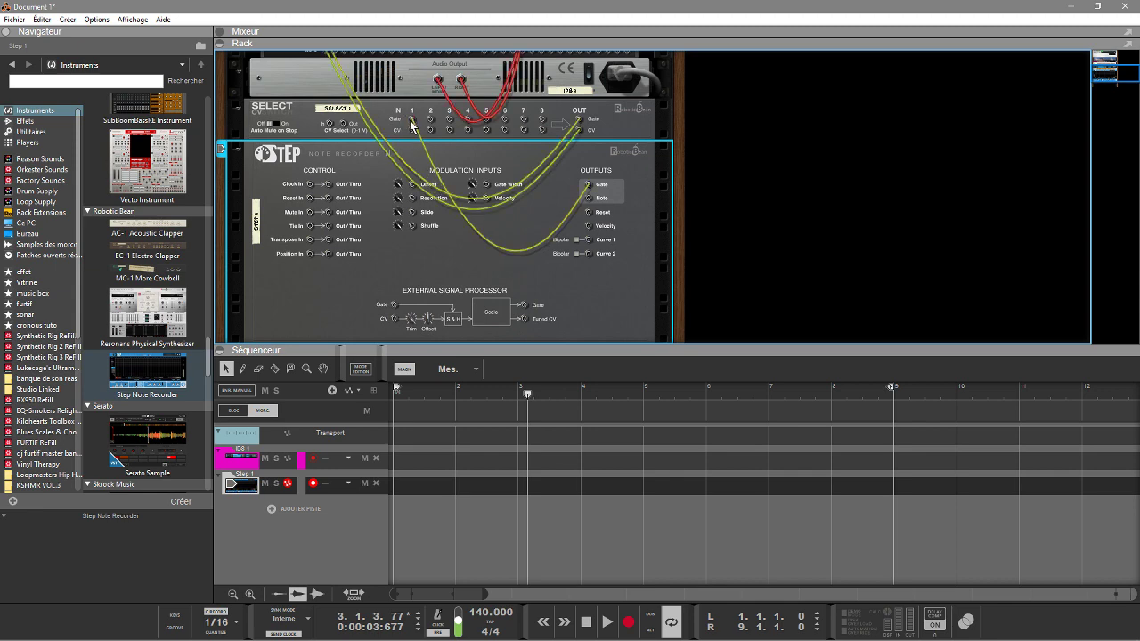
{"action": "left_click_drag", "start_coordinate": [586, 197], "coordinate": [416, 131]}
Step: Label channel 1 of the Select CV Switch "M1" on the rack's front side
{"action": "key", "text": "Tab"}
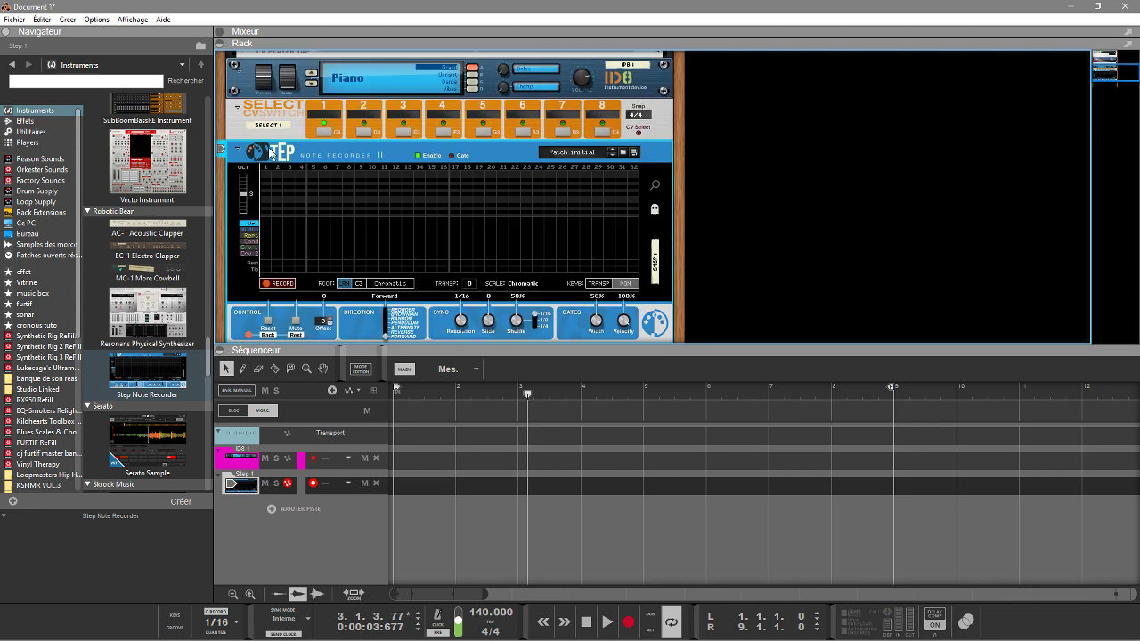
{"action": "double_click", "coordinate": [322, 113]}
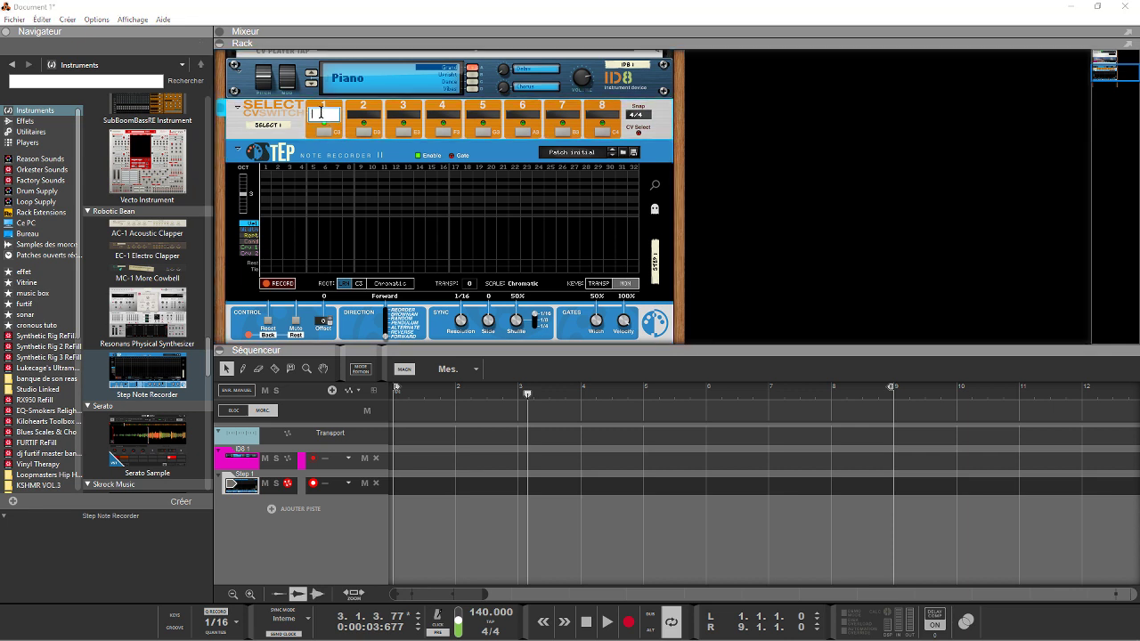
{"action": "key", "text": "Return"}
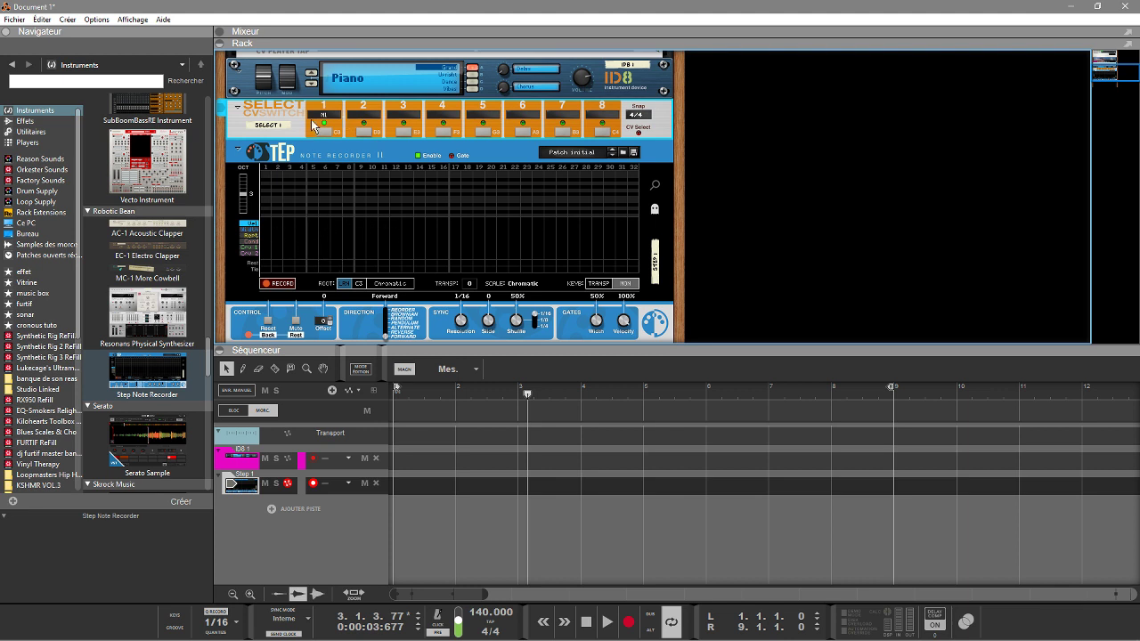
Step: Record a 17-step melody in the Step Note Recorder, set its resolution to 1/8 and play it back
{"action": "left_click", "coordinate": [270, 285]}
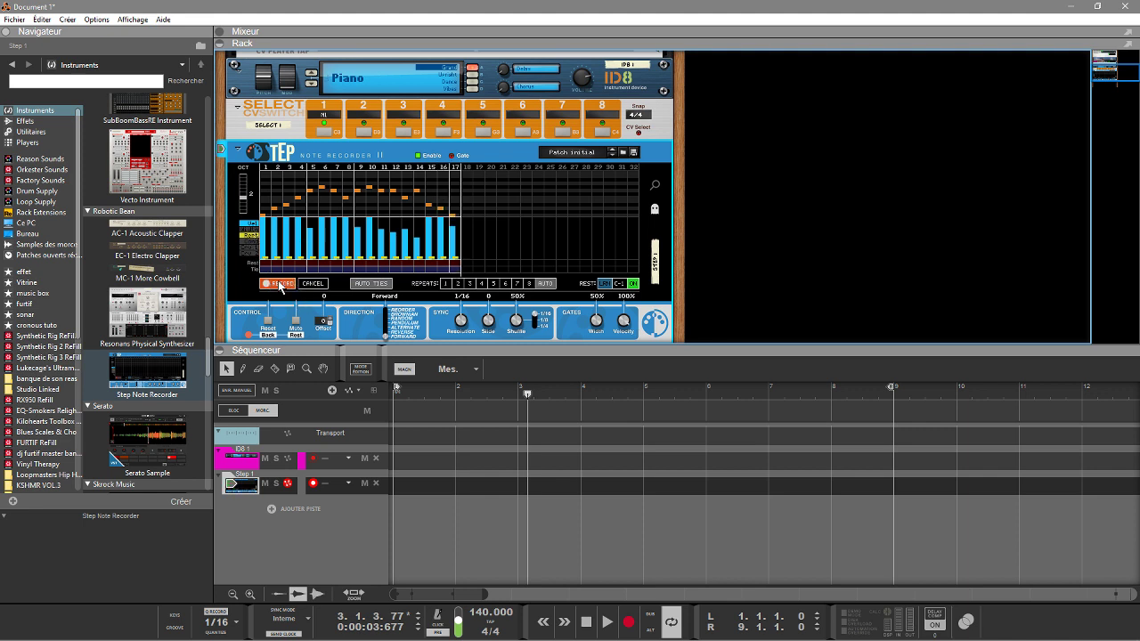
{"action": "left_click", "coordinate": [278, 284]}
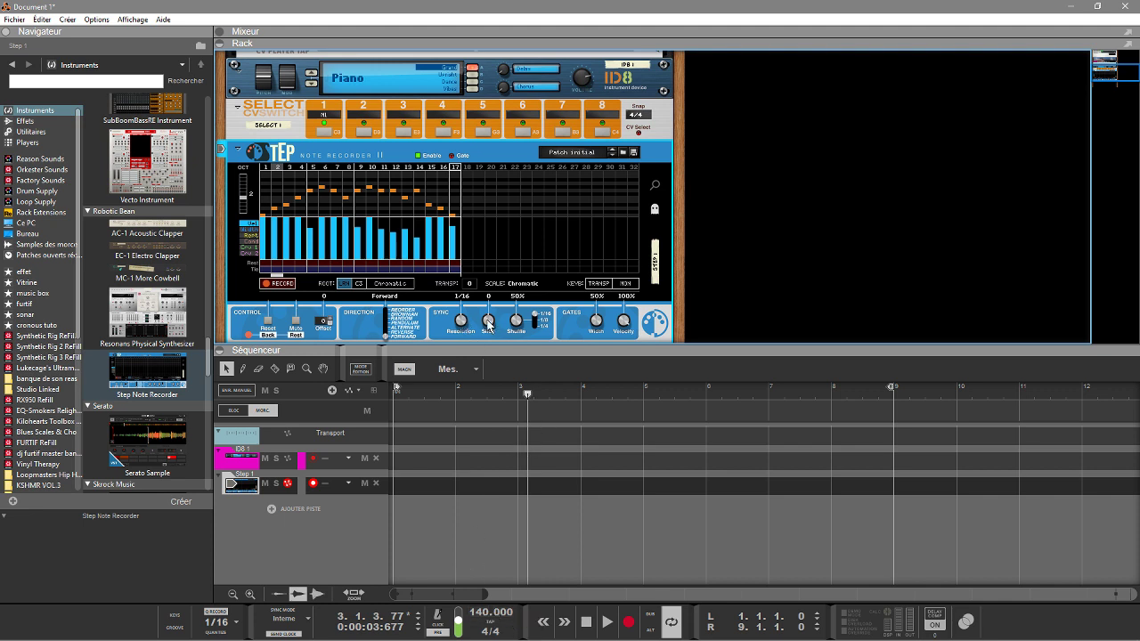
{"action": "left_click_drag", "start_coordinate": [461, 322], "coordinate": [458, 365]}
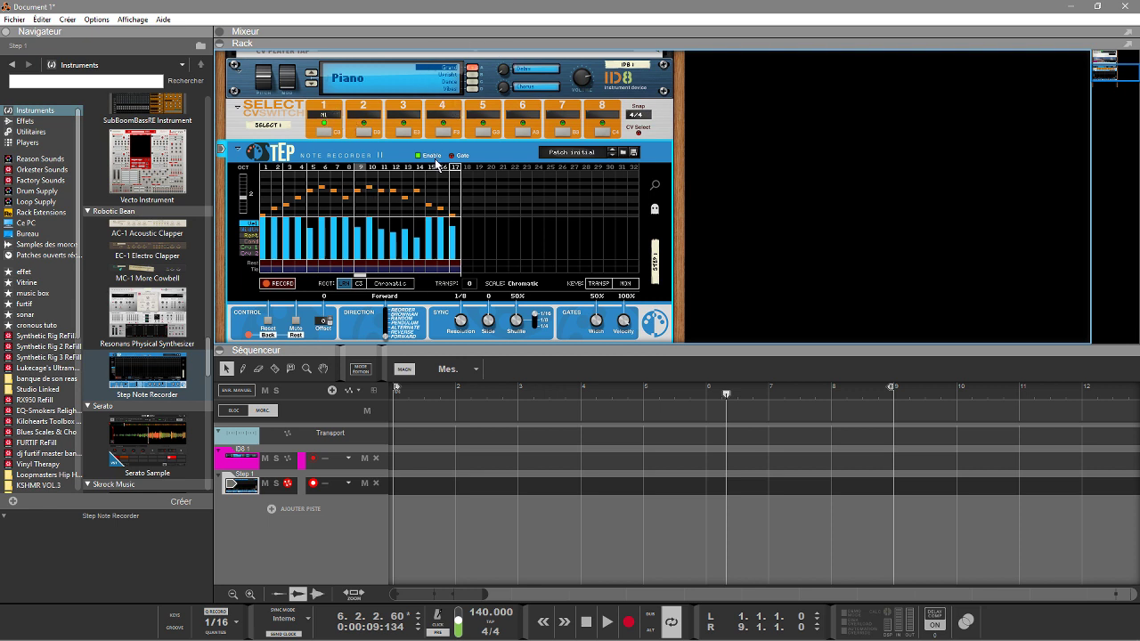
{"action": "key", "text": "shift+Return"}
{"action": "key", "text": "space"}
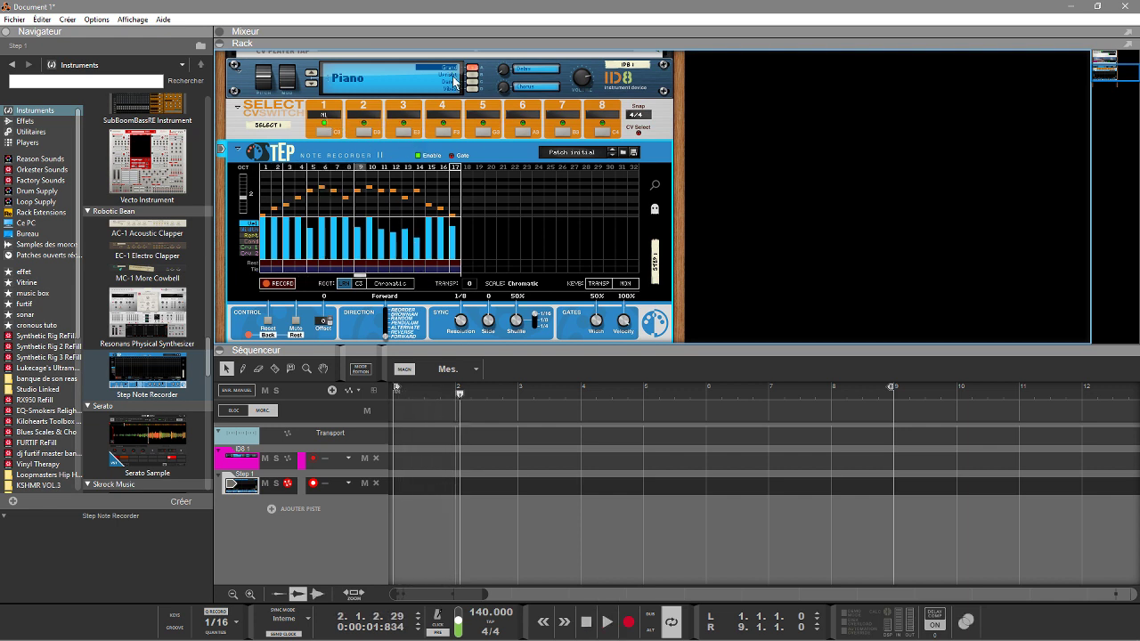
Step: Change the ID8's sound to Electric Piano and listen to the sequence with it
{"action": "left_click", "coordinate": [362, 83]}
{"action": "left_click", "coordinate": [386, 110]}
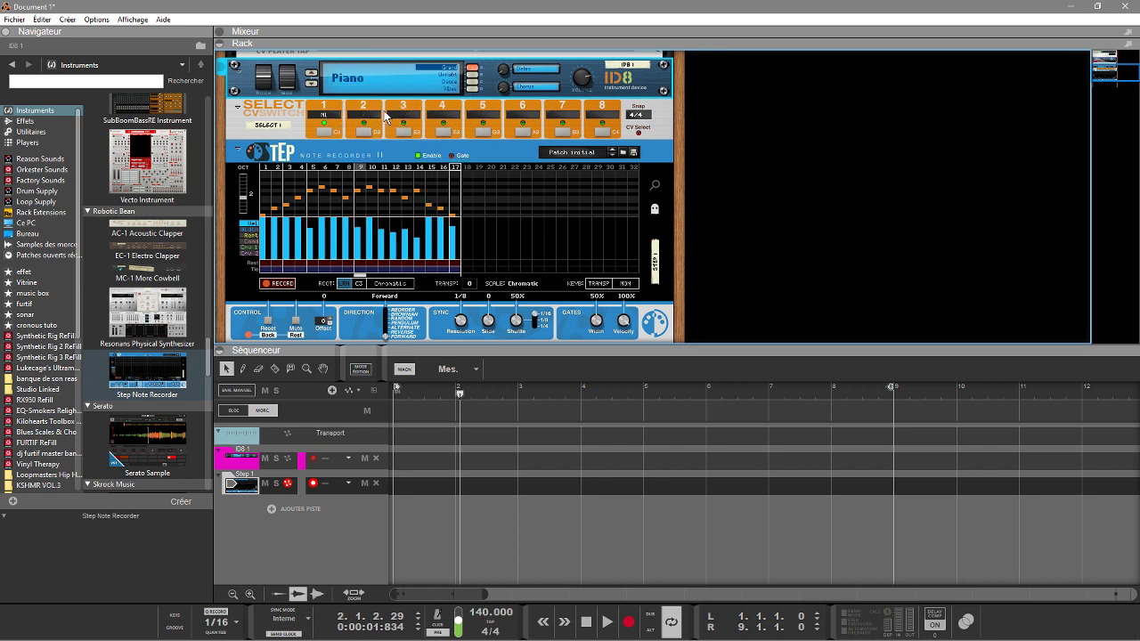
{"action": "key", "text": "space"}
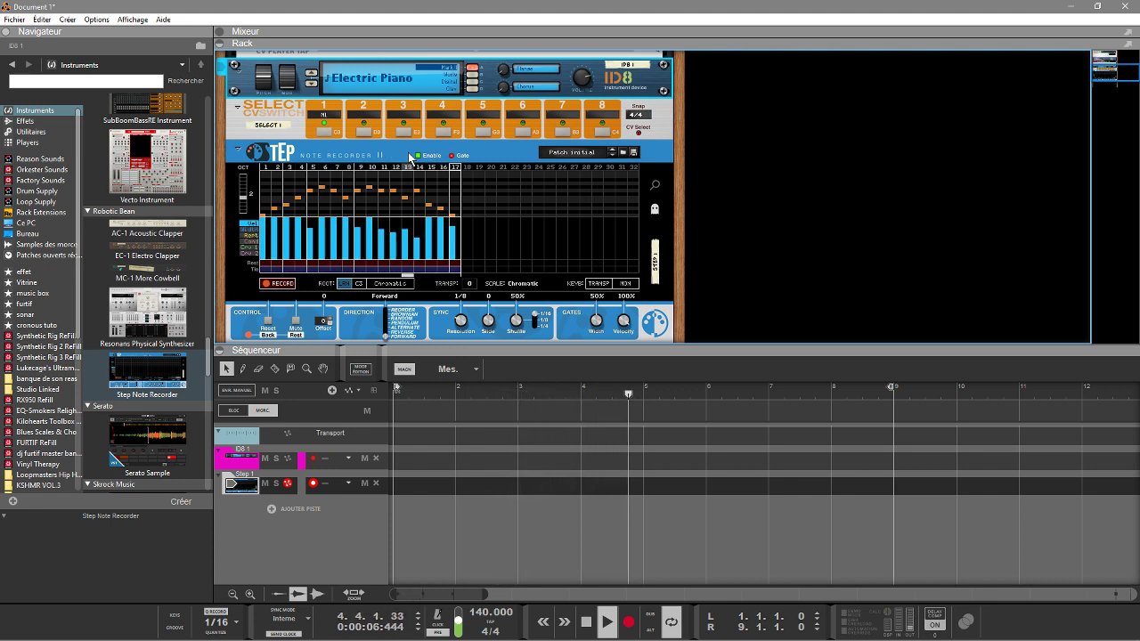
{"action": "key", "text": "space"}
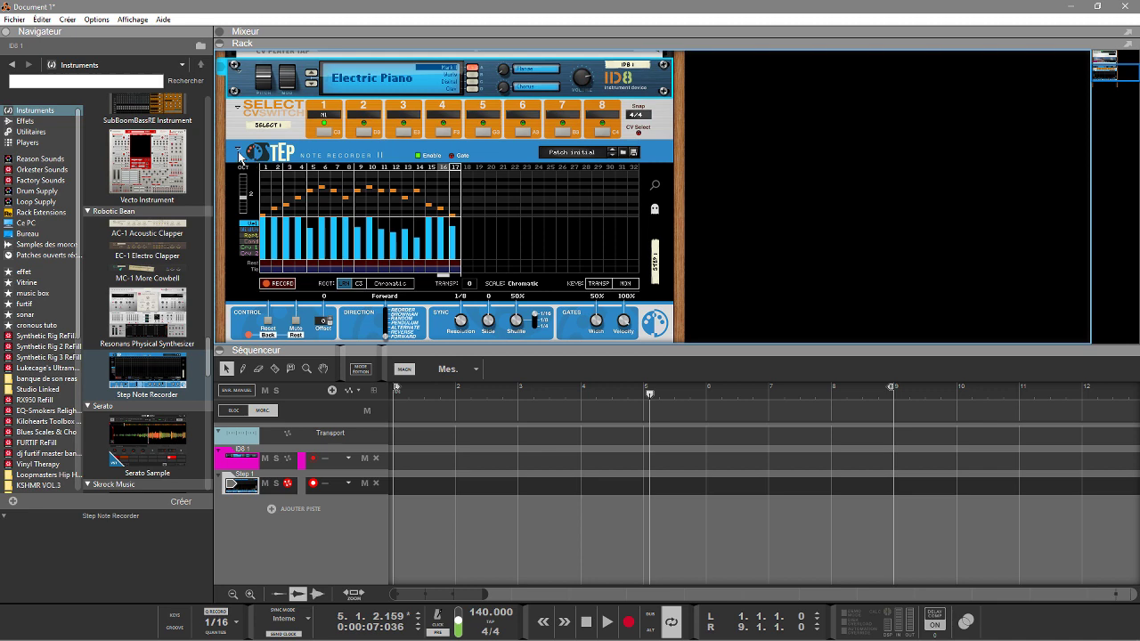
Step: Fold the first Step Note Recorder, then add a second one beneath it and turn the rack to its rear
{"action": "left_click", "coordinate": [239, 153]}
{"action": "left_click_drag", "start_coordinate": [153, 378], "coordinate": [389, 325]}
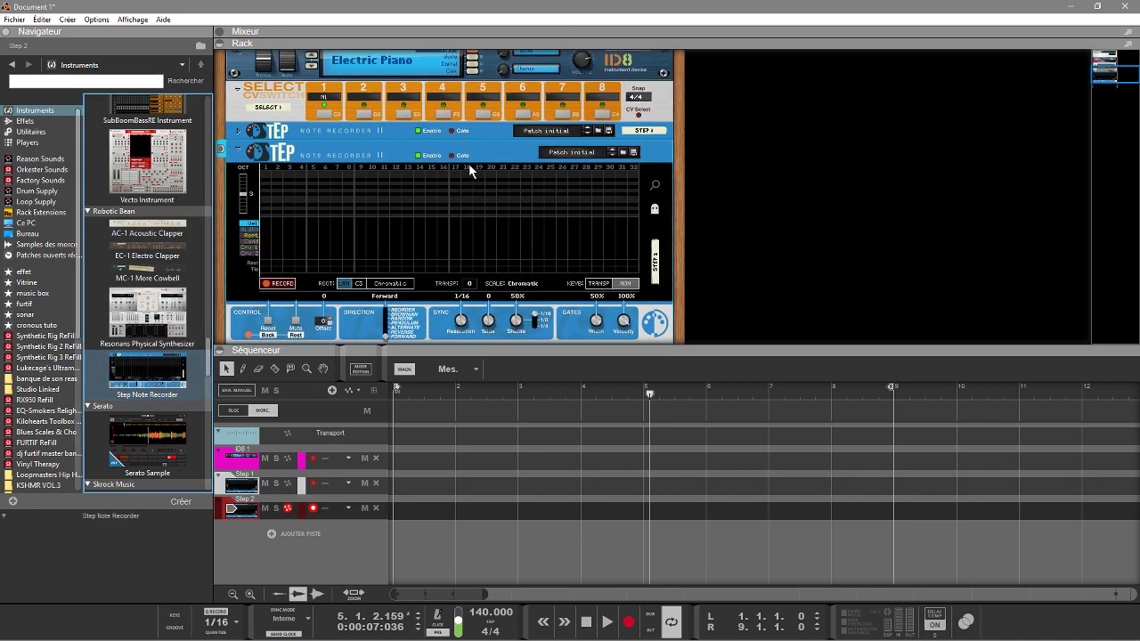
{"action": "key", "text": "Tab"}
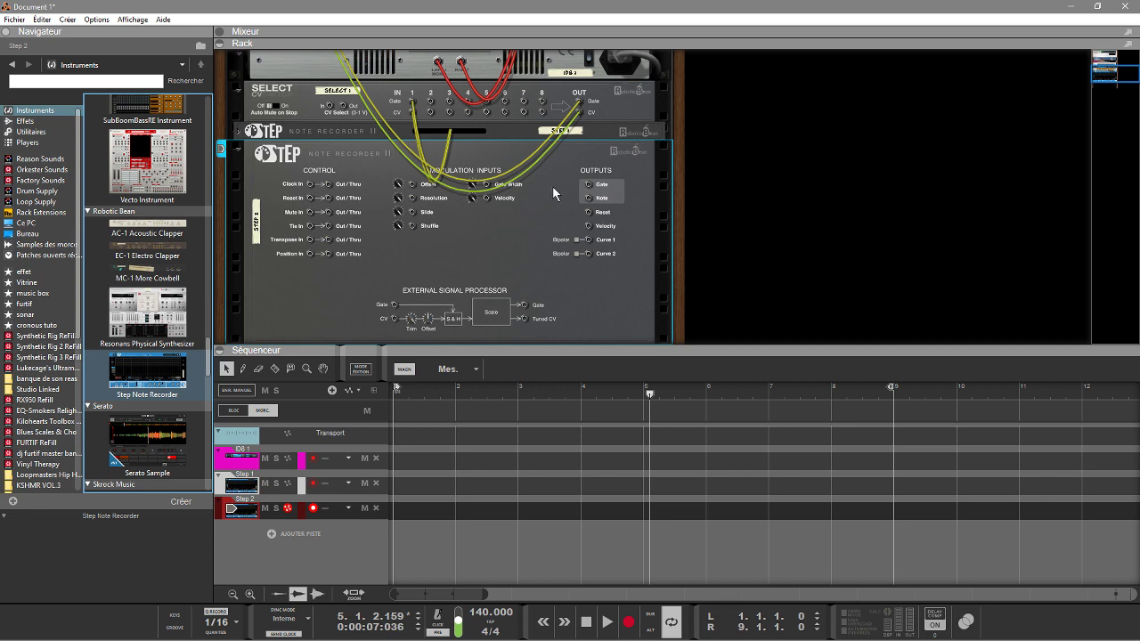
Step: Connect the second Step Note Recorder's Gate and Note outputs to channel 2's inputs on the Select CV Switch, then show the rack's front
{"action": "left_click_drag", "start_coordinate": [487, 182], "coordinate": [586, 184]}
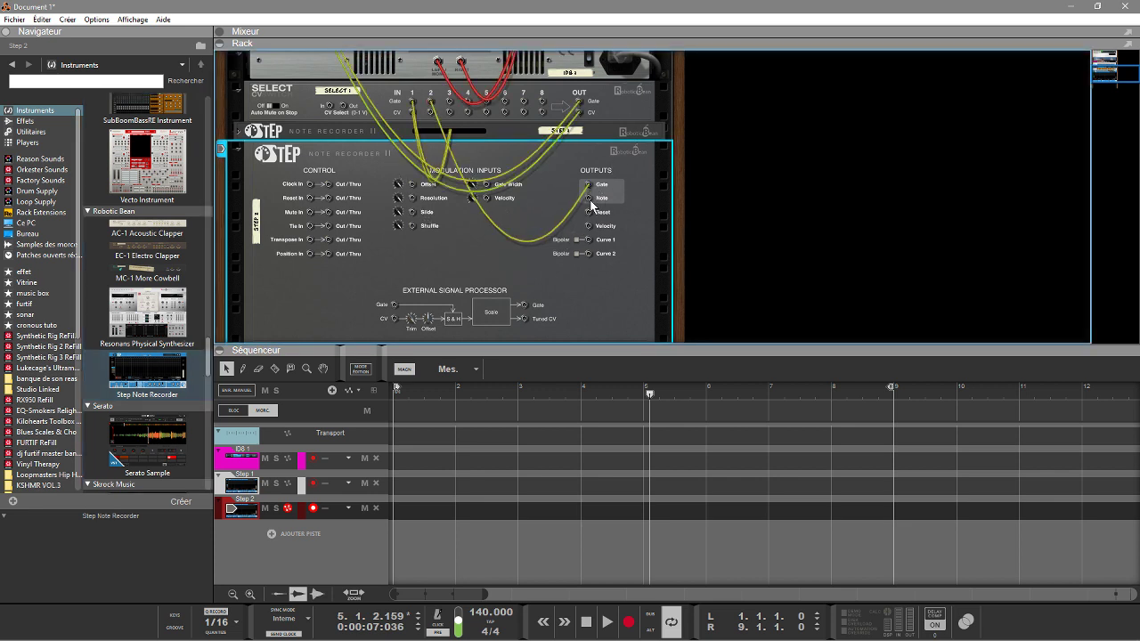
{"action": "left_click_drag", "start_coordinate": [592, 204], "coordinate": [433, 115]}
{"action": "key", "text": "Tab"}
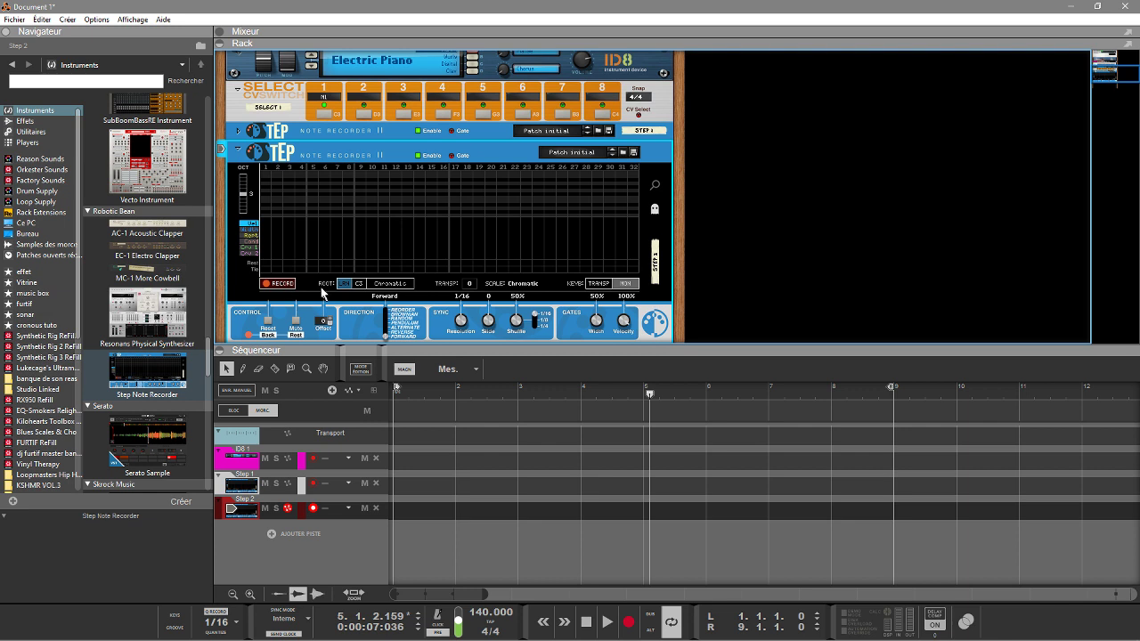
Step: Set the second Step Note Recorder's resolution to 1/8 and record an 18-step melody with channel 2 of the Select CV Switch active
{"action": "left_click_drag", "start_coordinate": [462, 326], "coordinate": [456, 357]}
{"action": "left_click", "coordinate": [281, 286]}
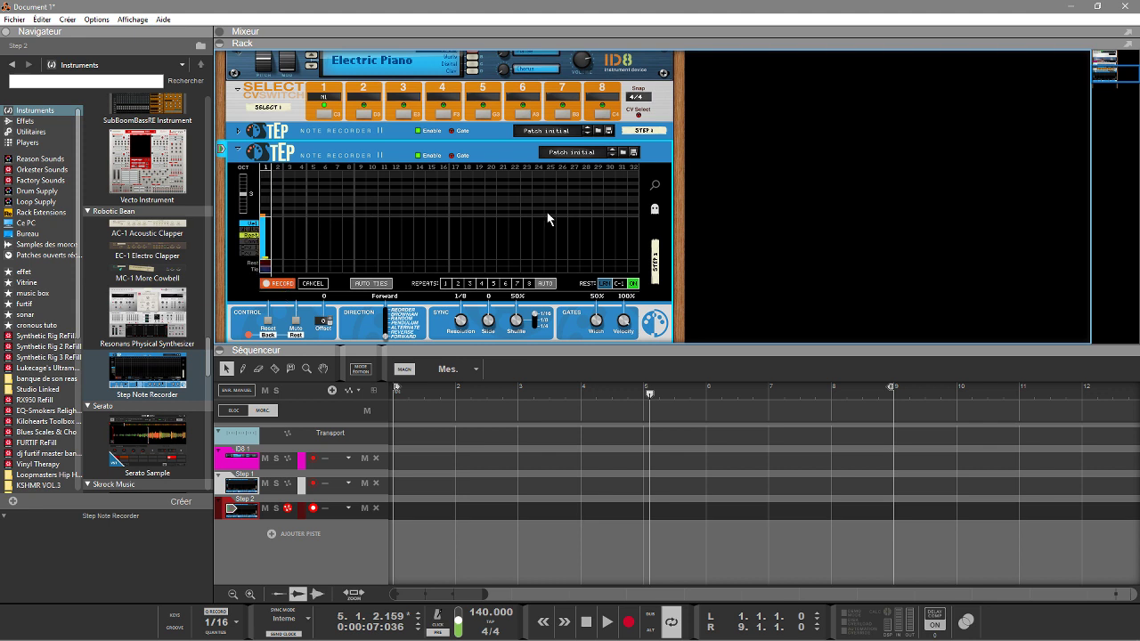
{"action": "left_click", "coordinate": [362, 115]}
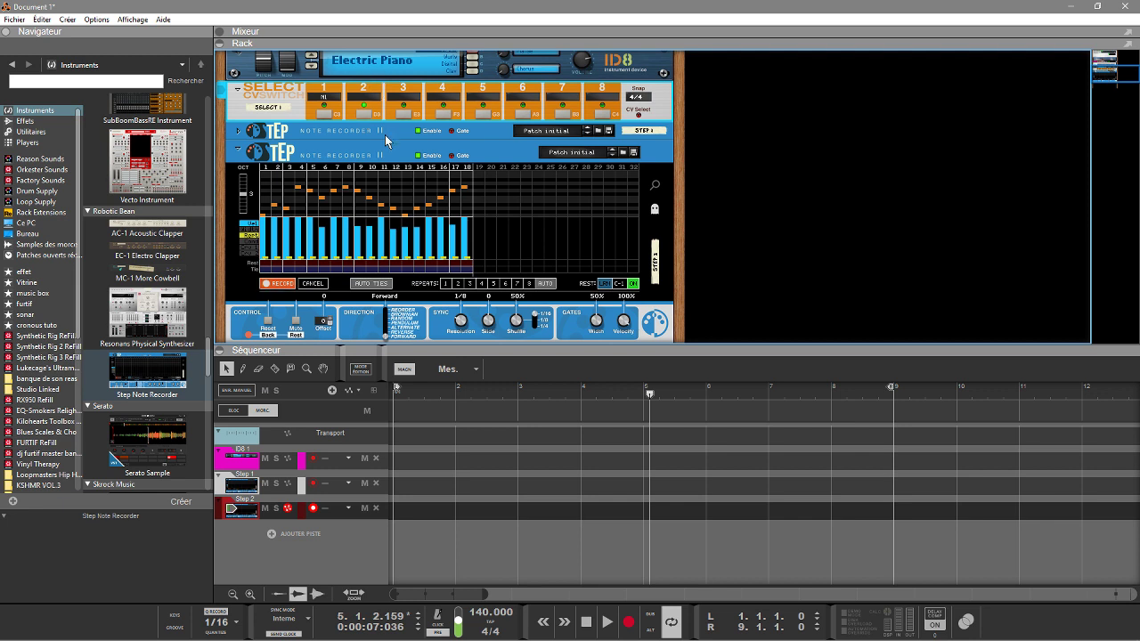
{"action": "left_click", "coordinate": [268, 283]}
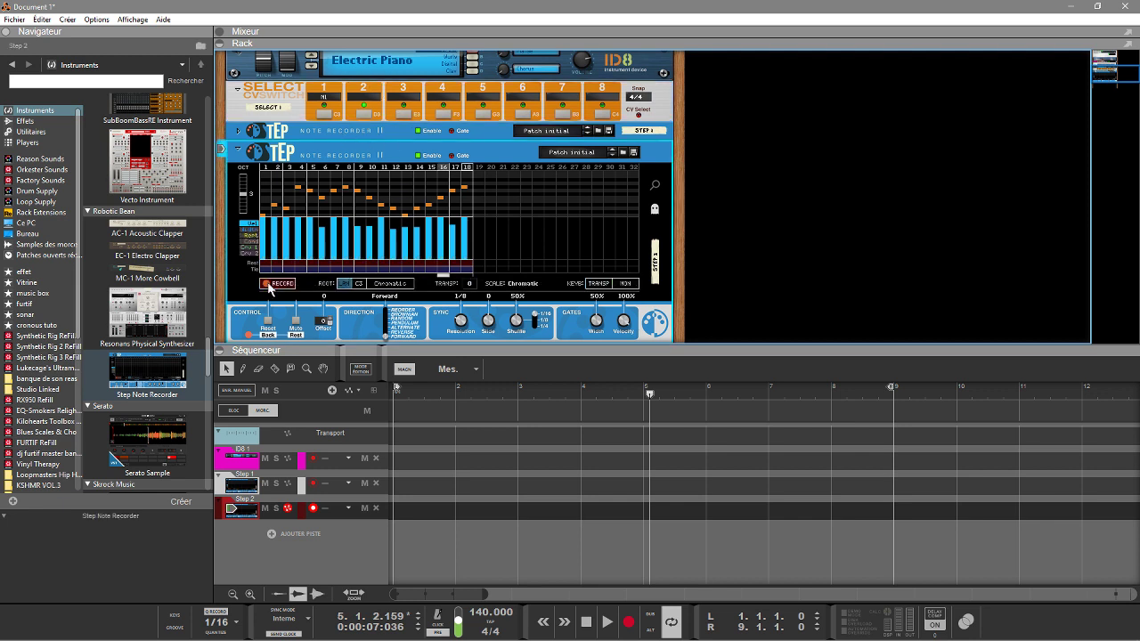
Step: Label channel 2 of the Select CV Switch "M2" and play from the start, switching between the two melodies
{"action": "key", "text": "shift+Return"}
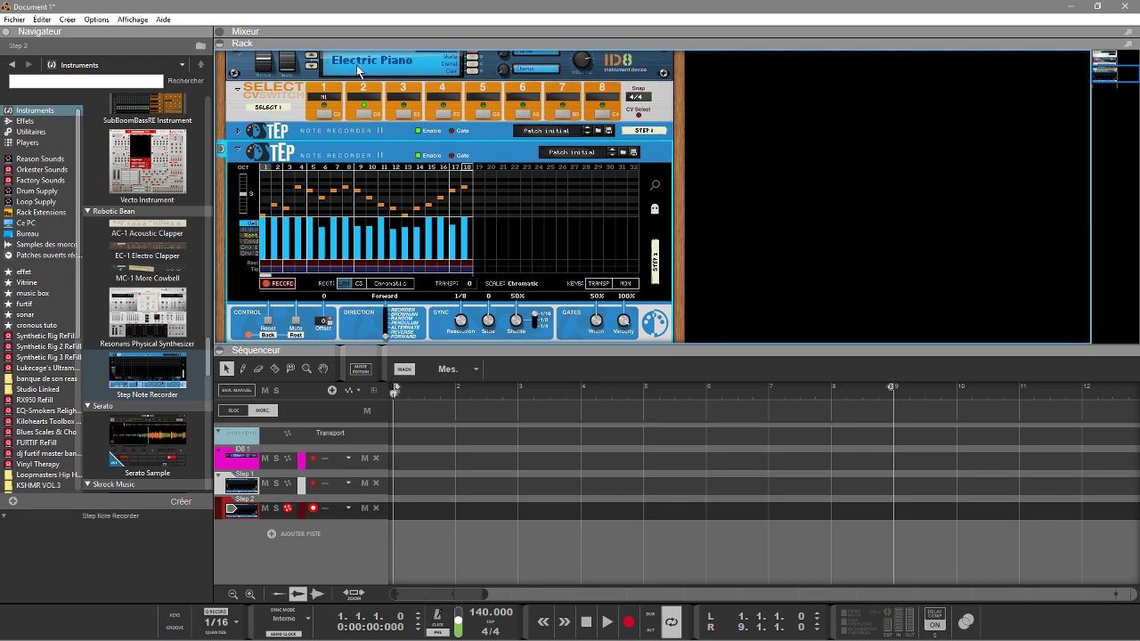
{"action": "left_click", "coordinate": [357, 98]}
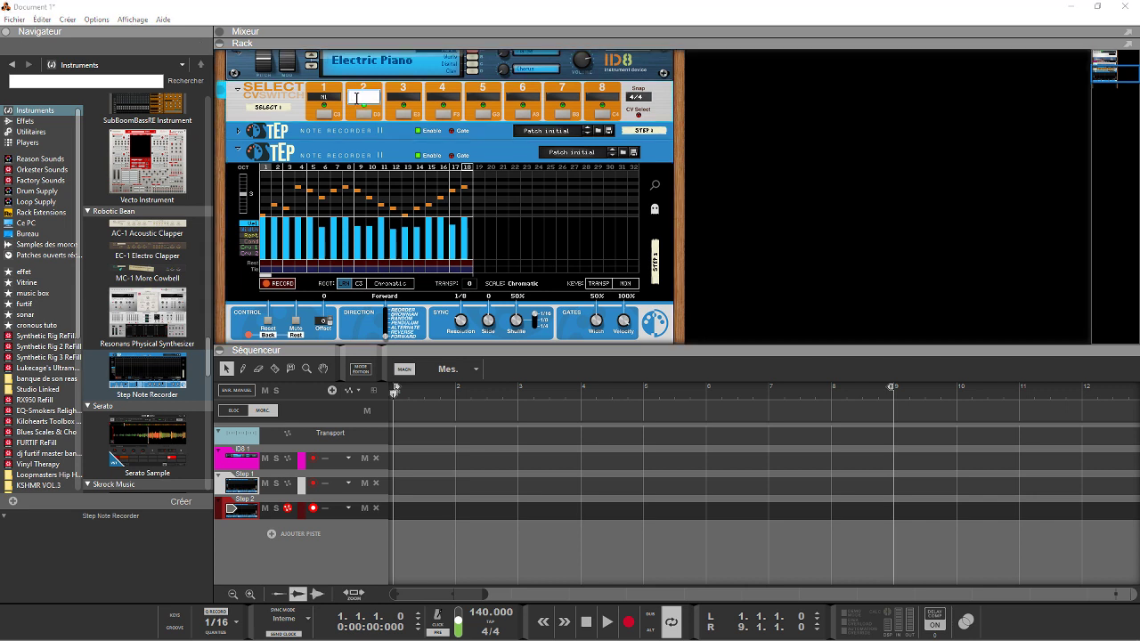
{"action": "key", "text": "Return"}
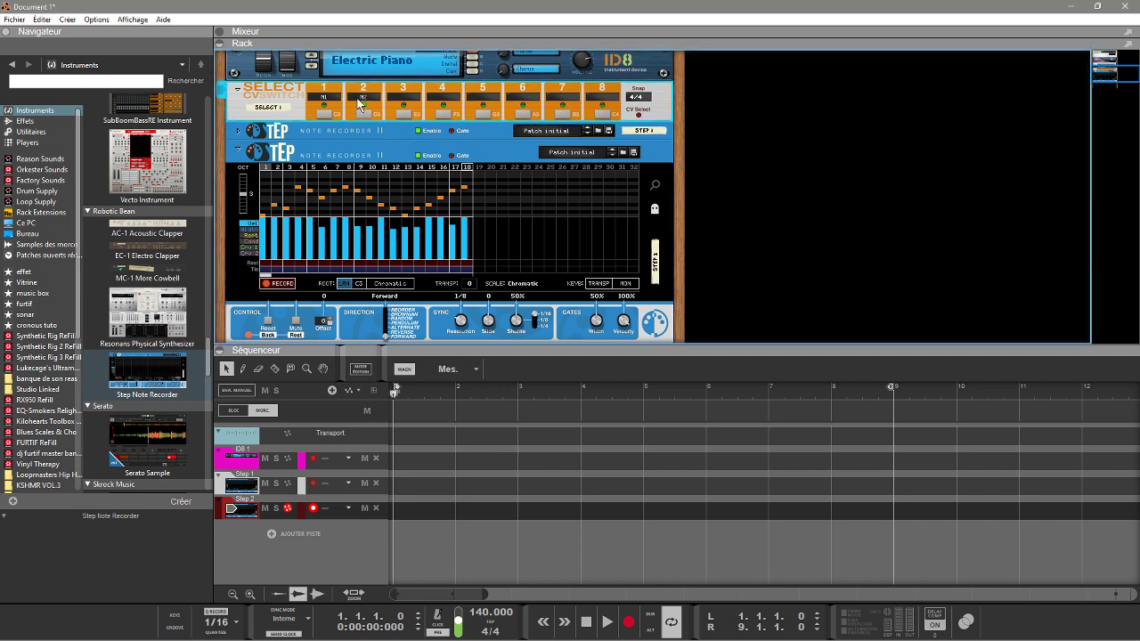
{"action": "key", "text": "space"}
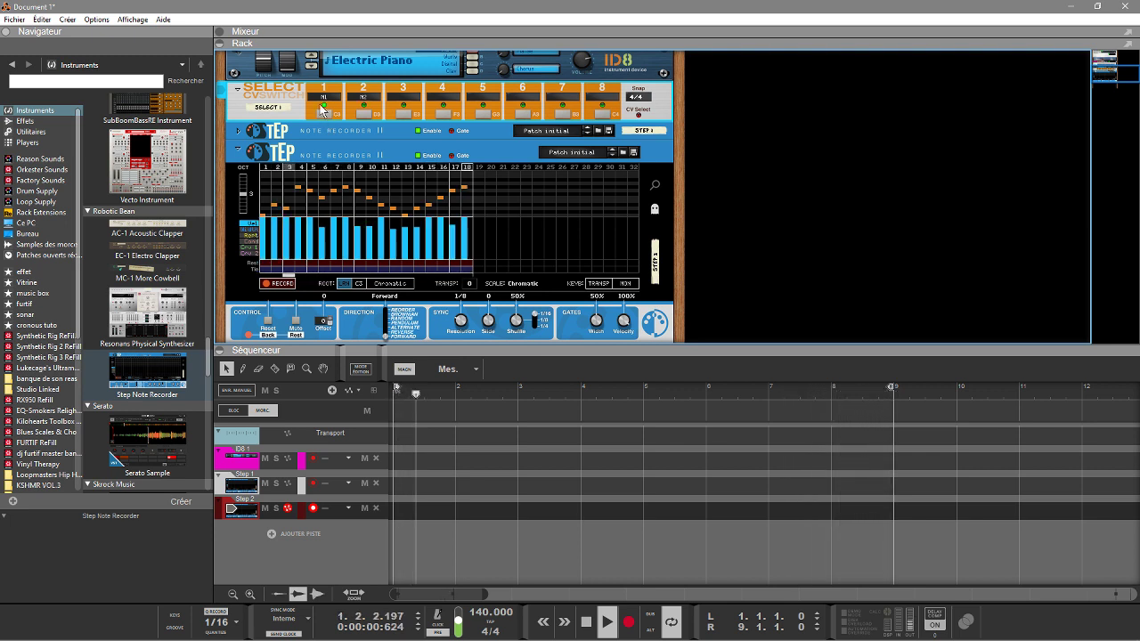
{"action": "key", "text": "space"}
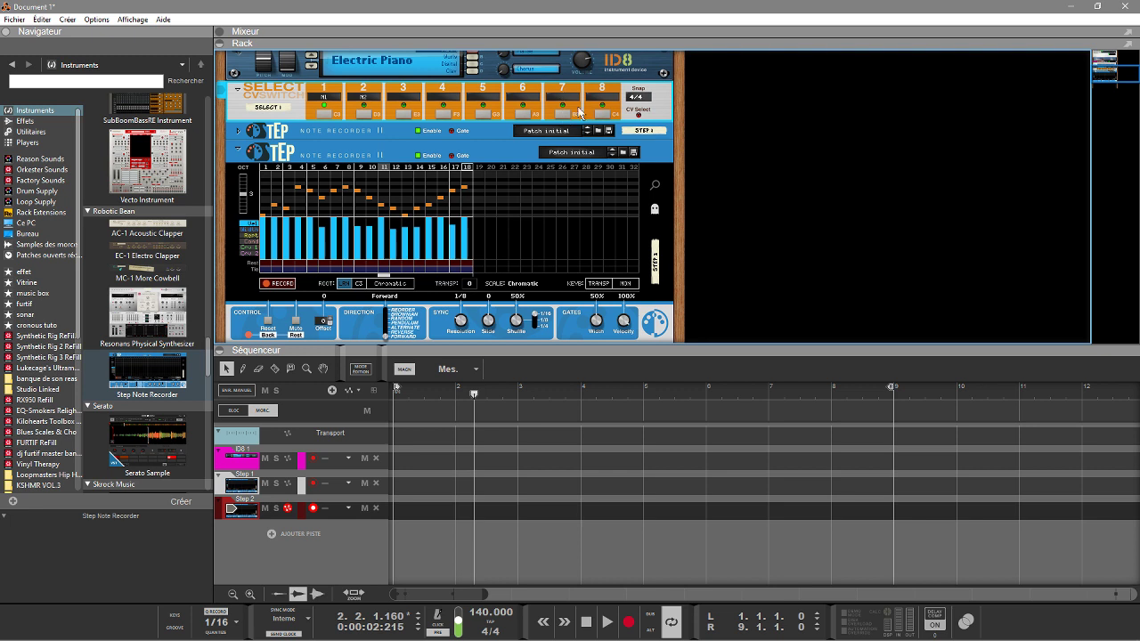
Step: Set the Select CV Switch's snap to 1/32 and play from the start to test channel switching
{"action": "left_click", "coordinate": [636, 105]}
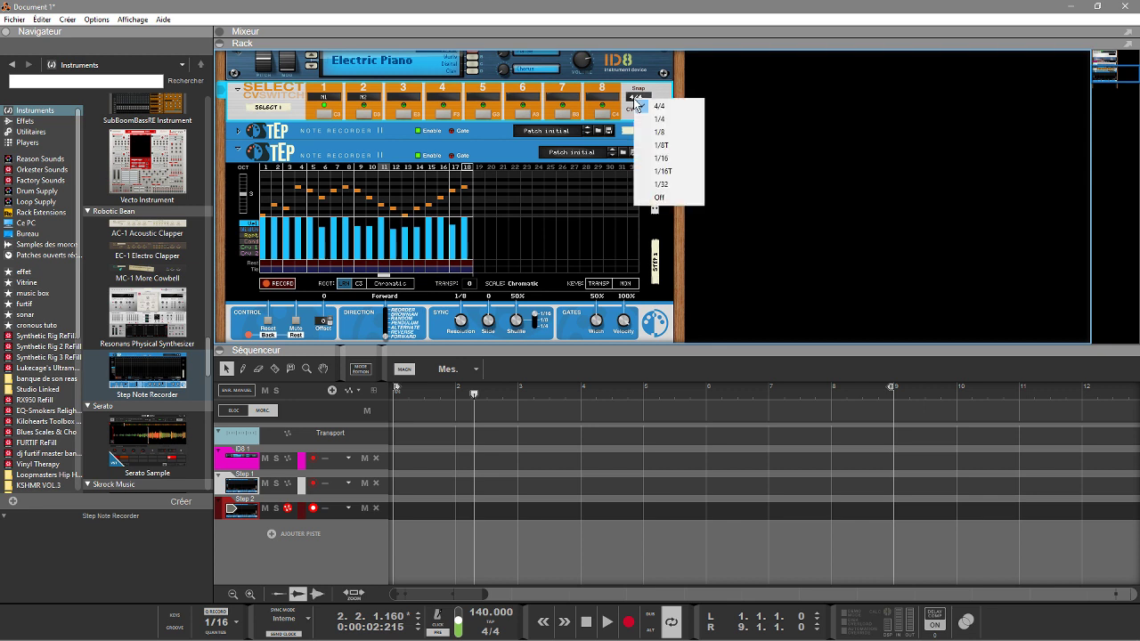
{"action": "left_click", "coordinate": [657, 187]}
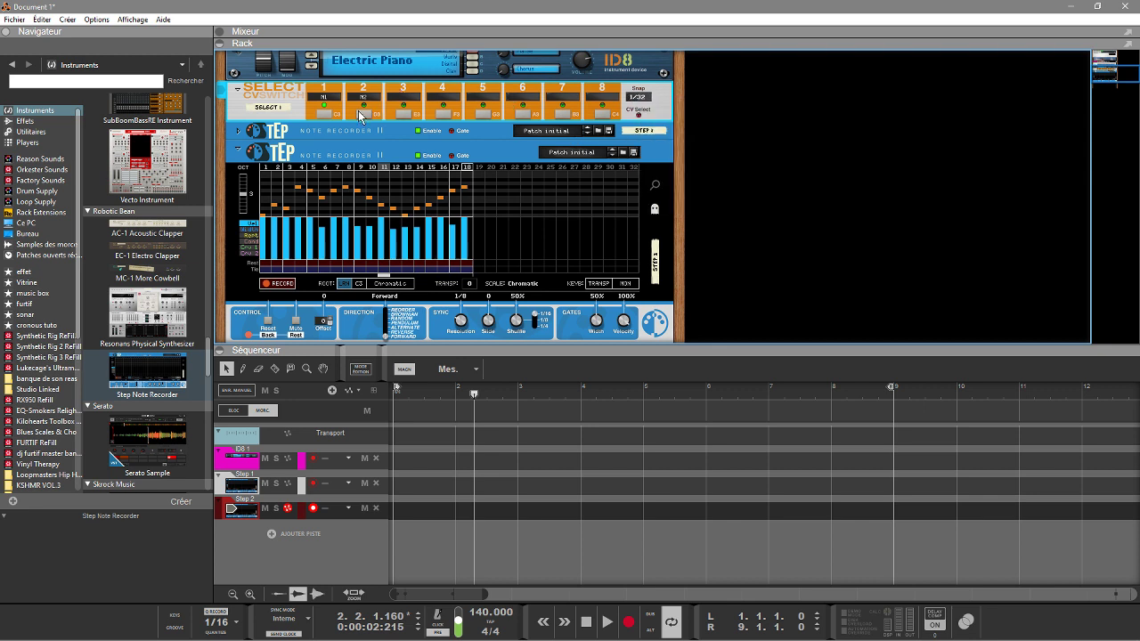
{"action": "key", "text": "shift+Return"}
{"action": "key", "text": "space"}
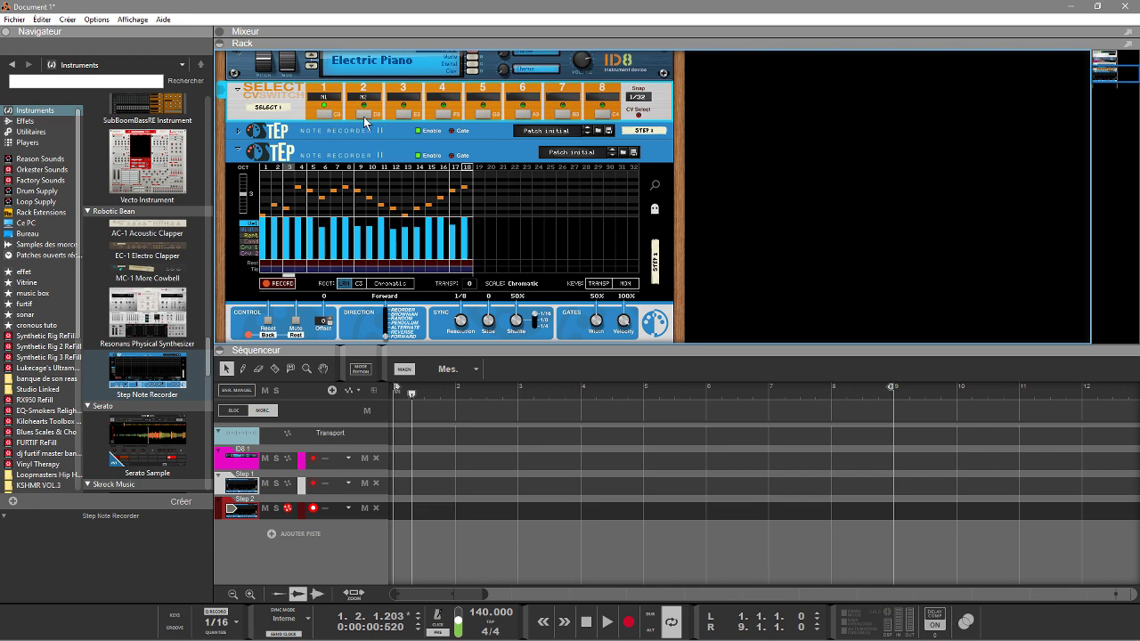
Step: Fold the second Step Note Recorder and add a Matrix pattern sequencer beneath it
{"action": "left_click", "coordinate": [238, 153]}
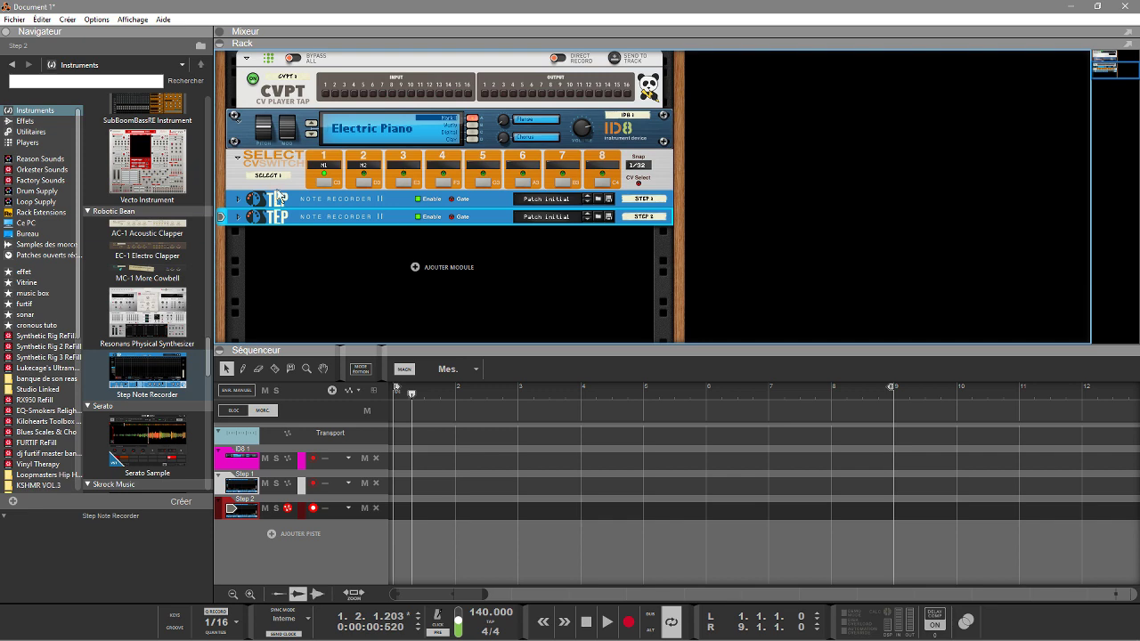
{"action": "left_click", "coordinate": [18, 120]}
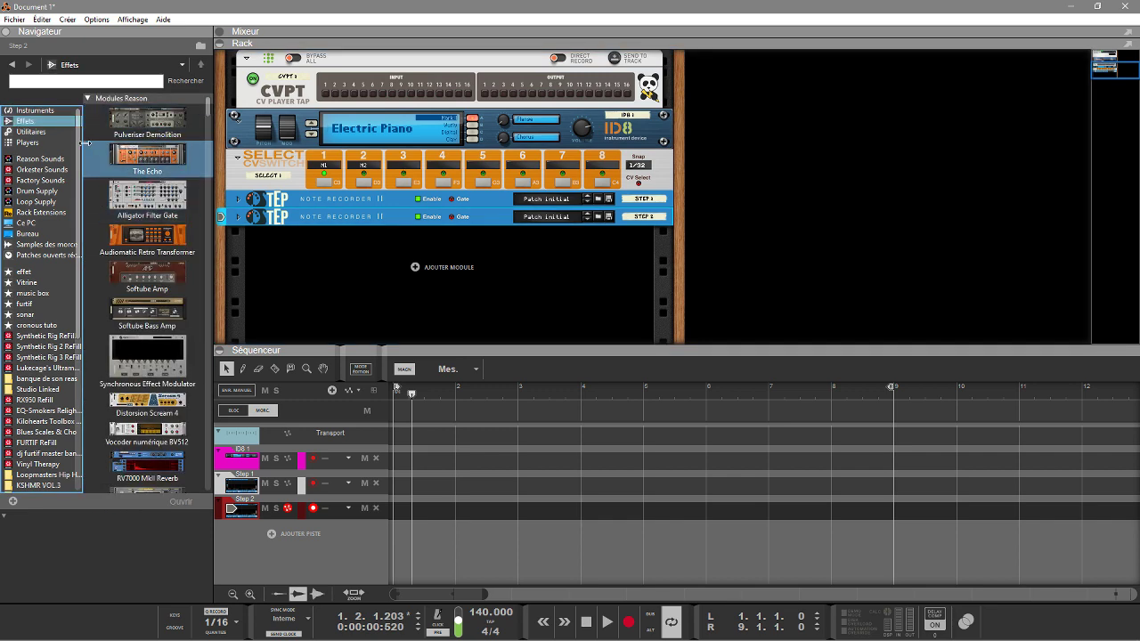
{"action": "left_click", "coordinate": [19, 132]}
{"action": "left_click_drag", "start_coordinate": [141, 224], "coordinate": [376, 243]}
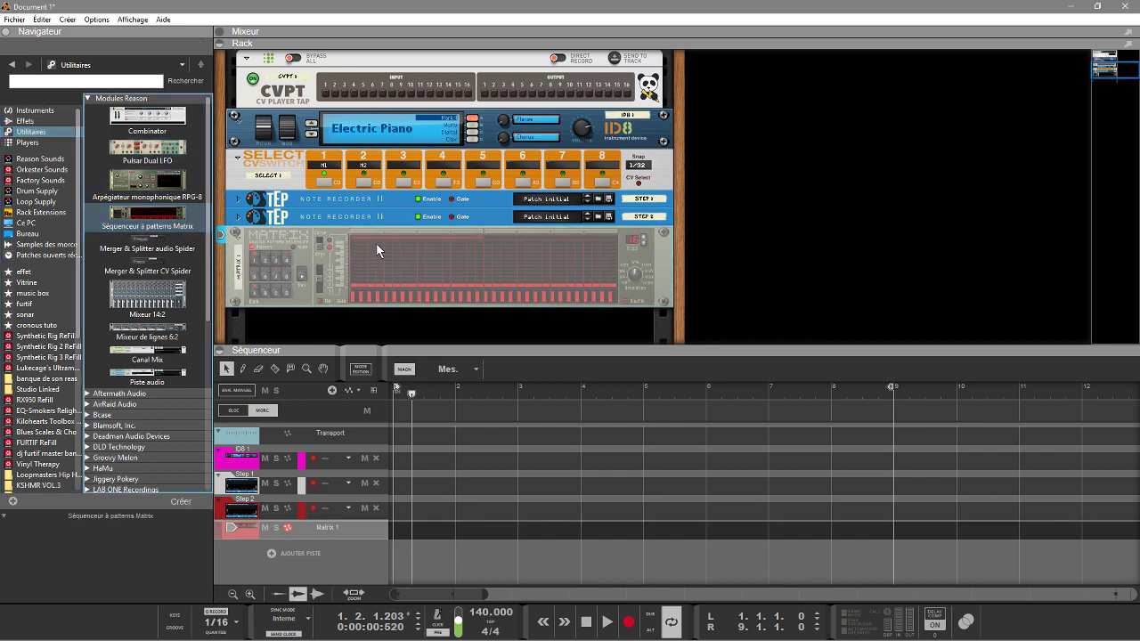
Step: Connect the Matrix's Note and Gate CV outputs to channel 3's CV and Gate inputs on the Select CV Switch, then show the front
{"action": "key", "text": "Tab"}
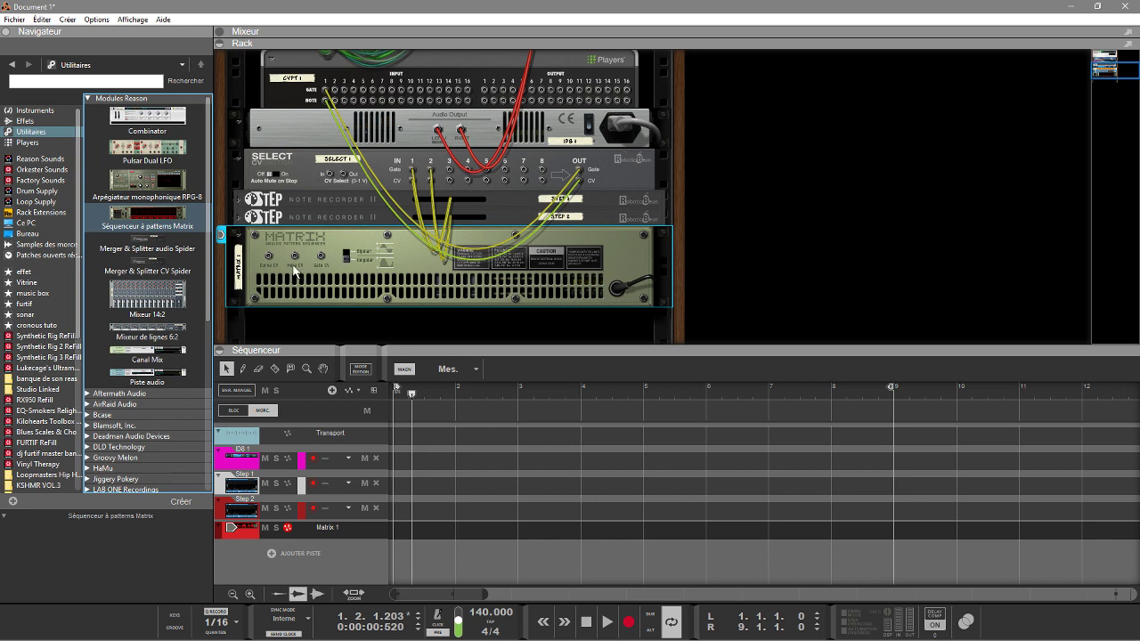
{"action": "left_click_drag", "start_coordinate": [295, 260], "coordinate": [449, 180]}
{"action": "left_click_drag", "start_coordinate": [320, 259], "coordinate": [450, 175]}
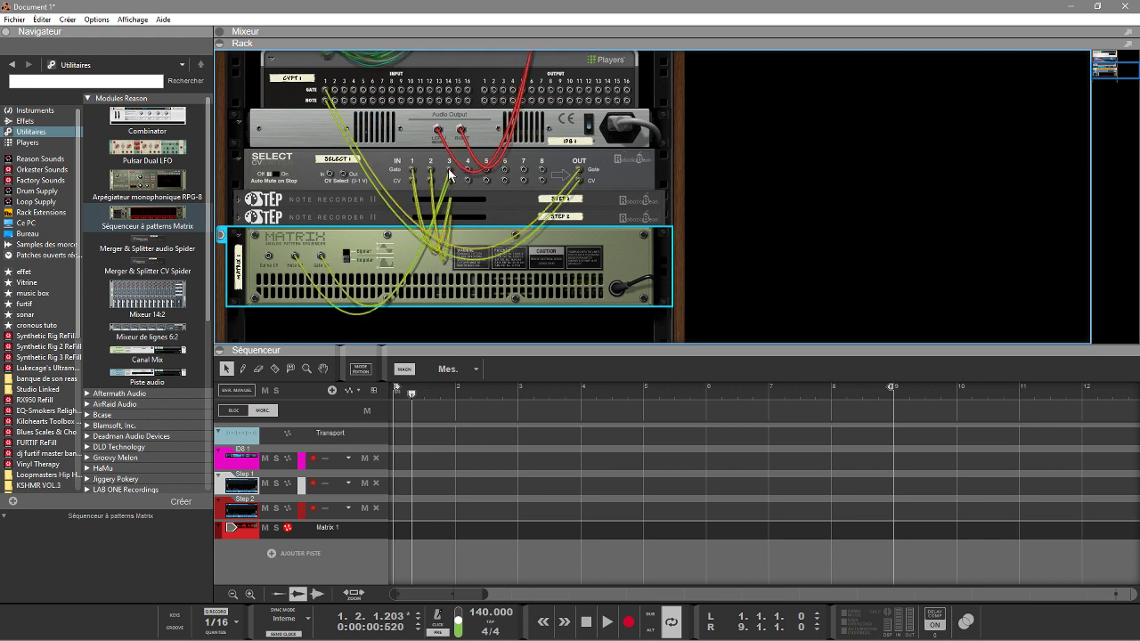
{"action": "key", "text": "Tab"}
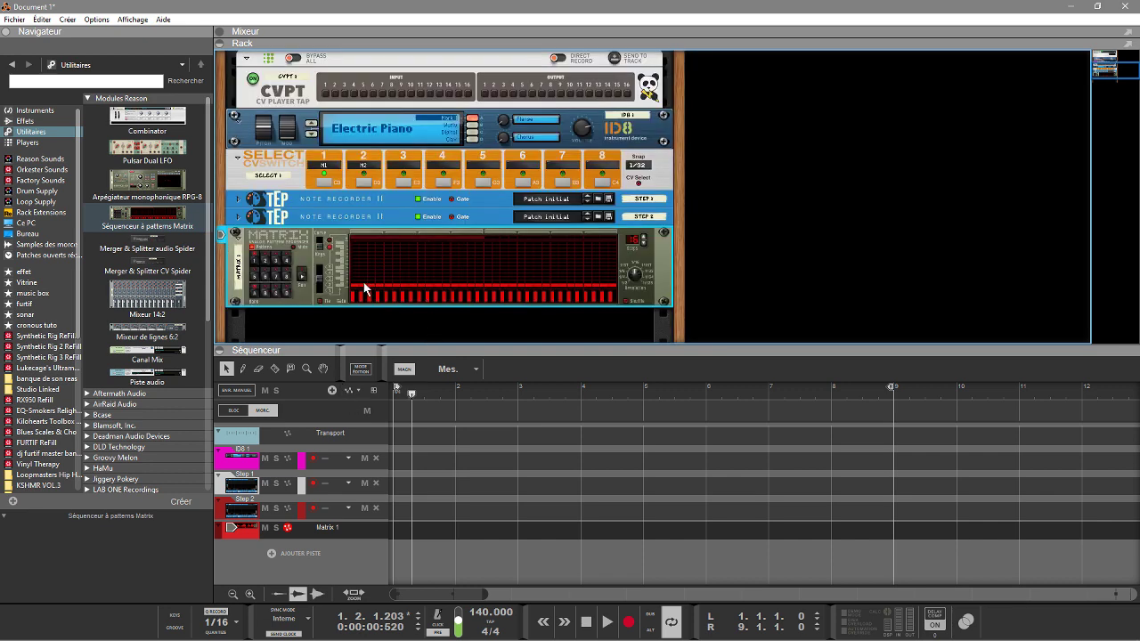
Step: Draw a rising melody across the first half of the Matrix pattern, label switch channel 3 "MAT1" and play it
{"action": "left_click_drag", "start_coordinate": [348, 287], "coordinate": [470, 247]}
{"action": "left_click", "coordinate": [400, 169]}
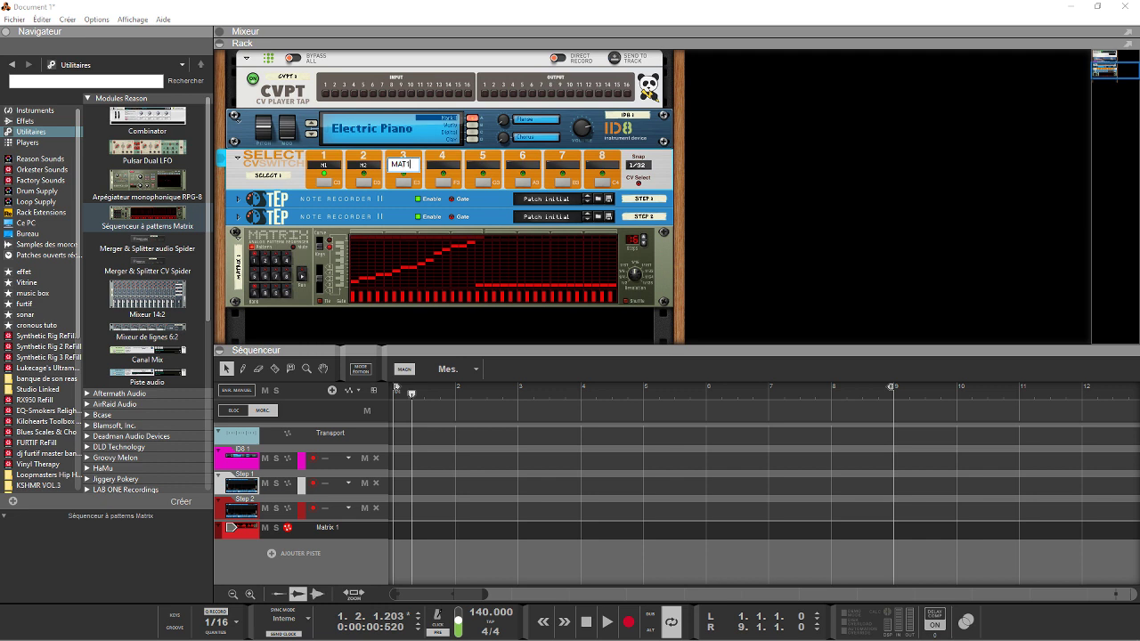
{"action": "key", "text": "Return"}
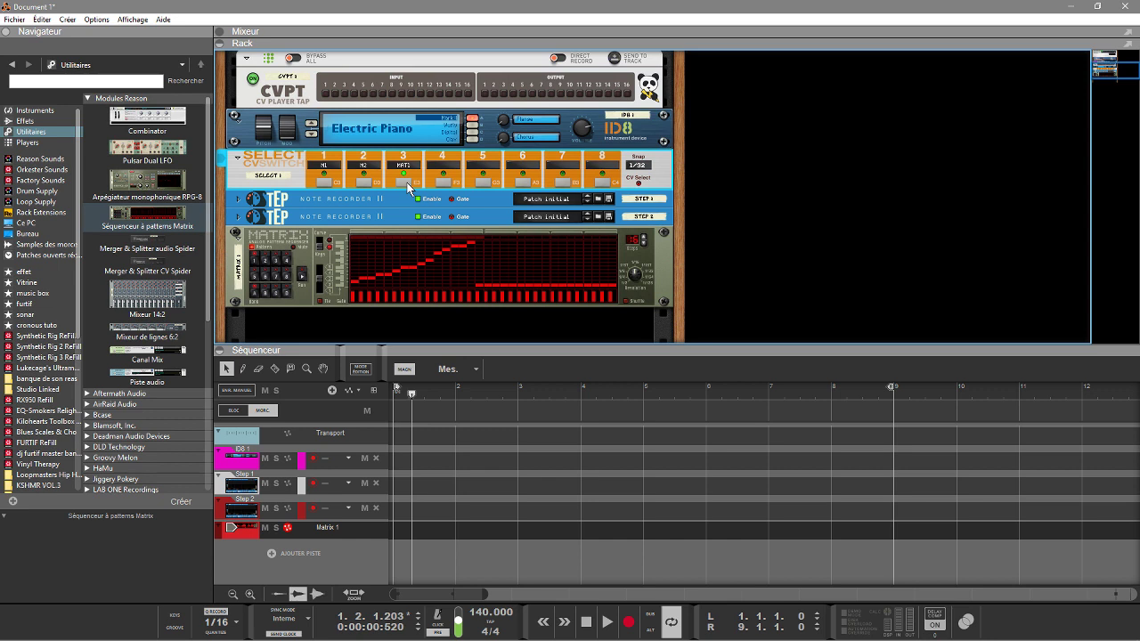
{"action": "key", "text": "space"}
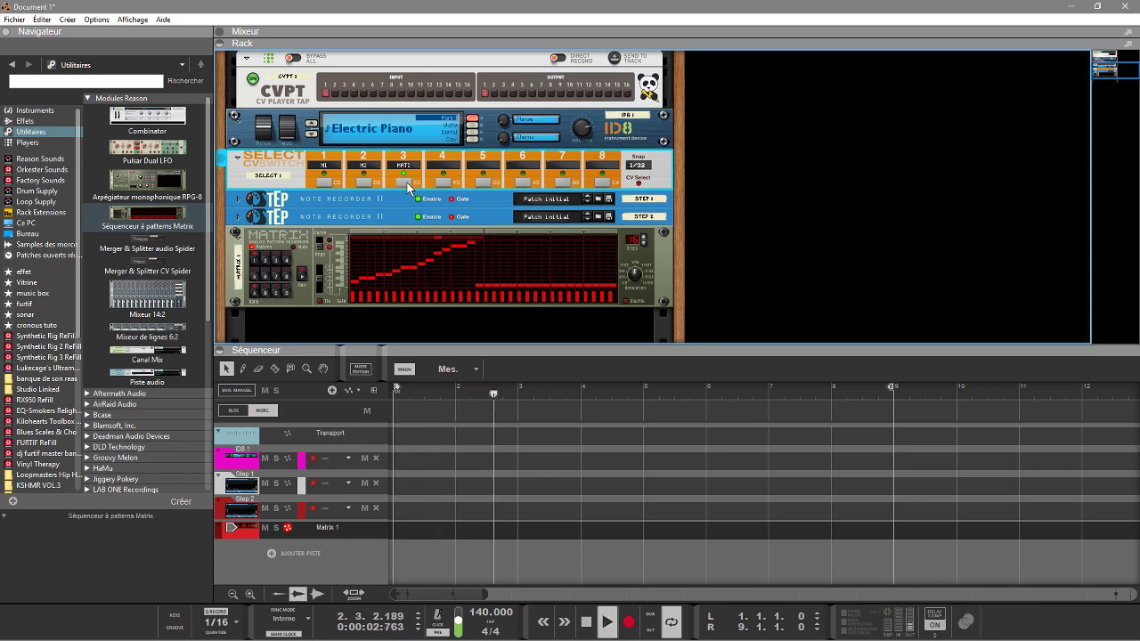
Step: Add an RPG-8 arpeggiator beneath the folded Matrix and label channel 4 of the Select CV Switch "ARP1"
{"action": "left_click", "coordinate": [236, 234]}
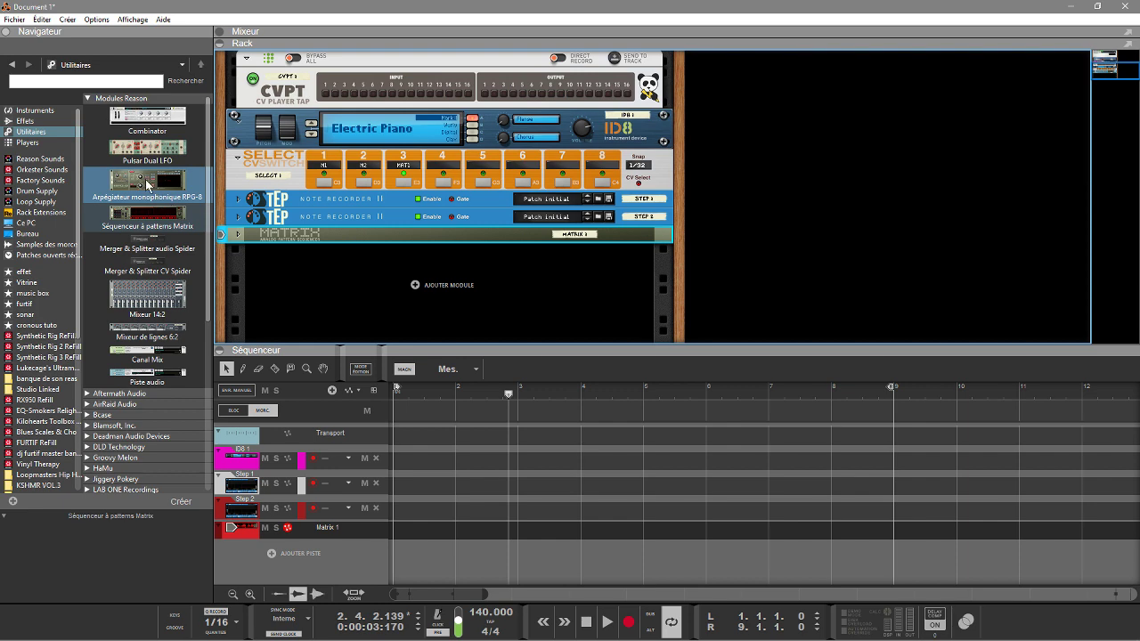
{"action": "left_click_drag", "start_coordinate": [148, 184], "coordinate": [354, 277]}
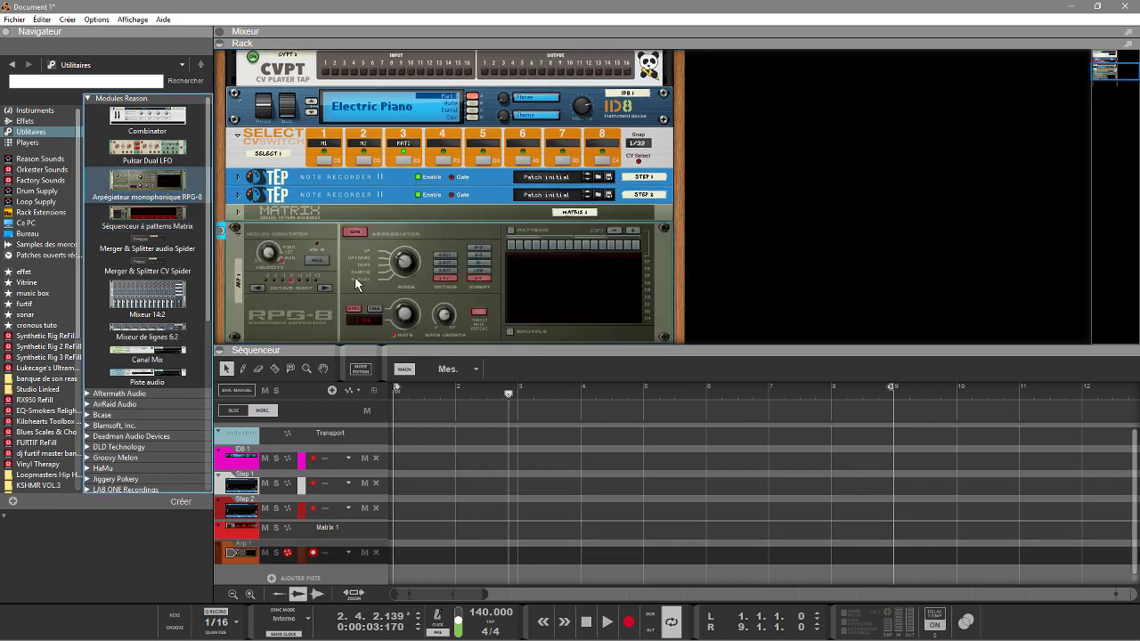
{"action": "left_click", "coordinate": [444, 166]}
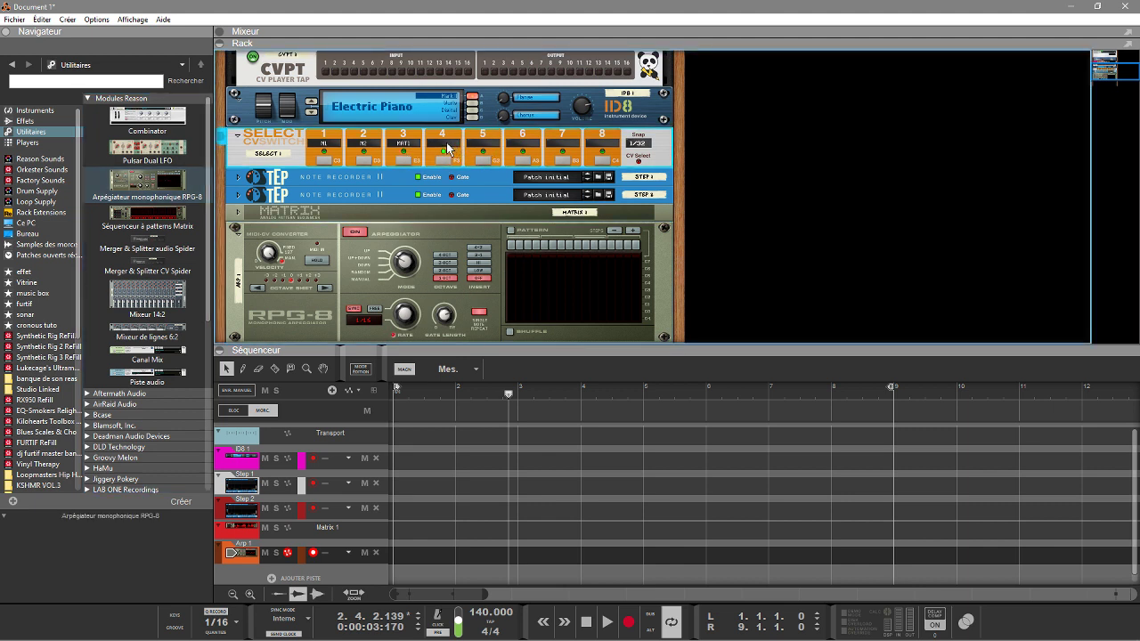
{"action": "double_click", "coordinate": [446, 144]}
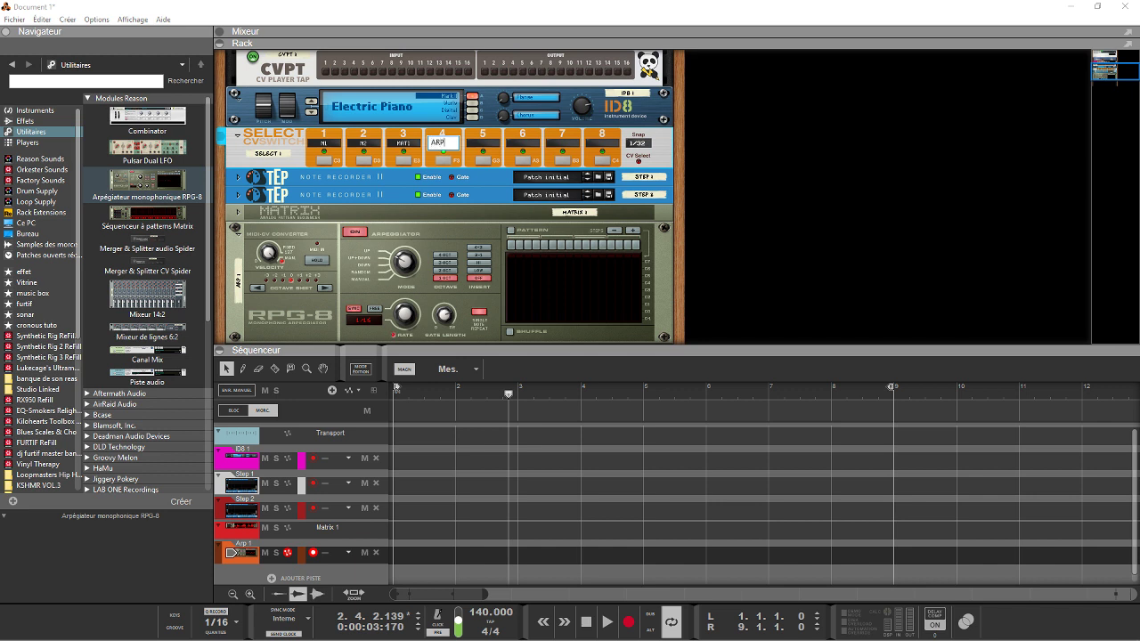
{"action": "type", "text": "ARP"}
{"action": "key", "text": "Return"}
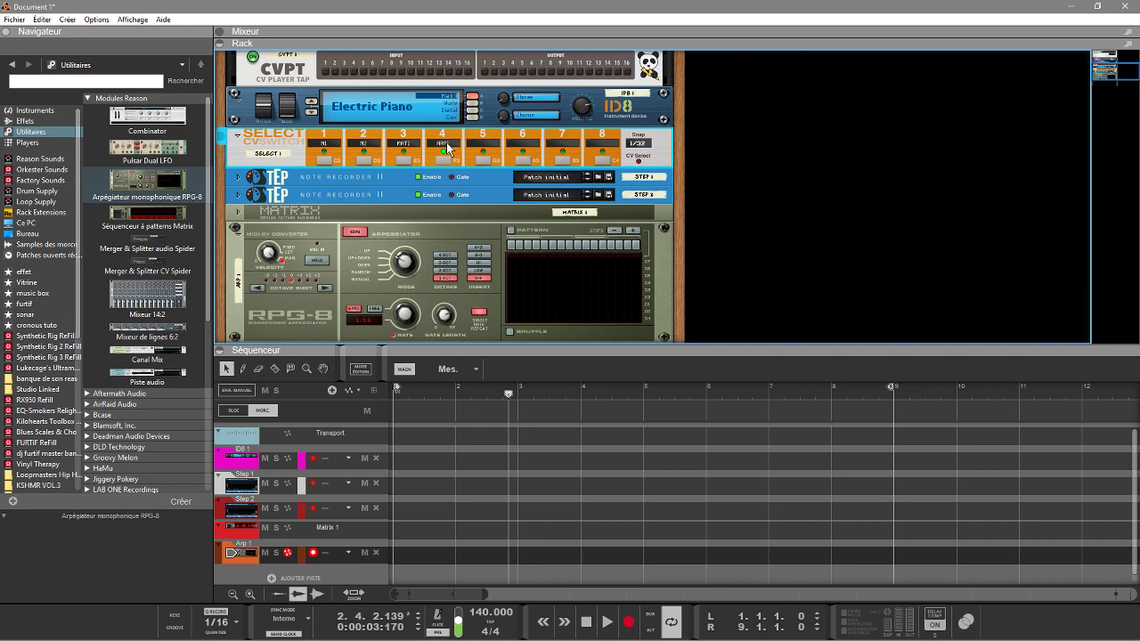
Step: Connect the RPG-8's Gate and Note CV outputs to channel 4's Gate and CV inputs on the Select CV Switch, then show the front
{"action": "key", "text": "Tab"}
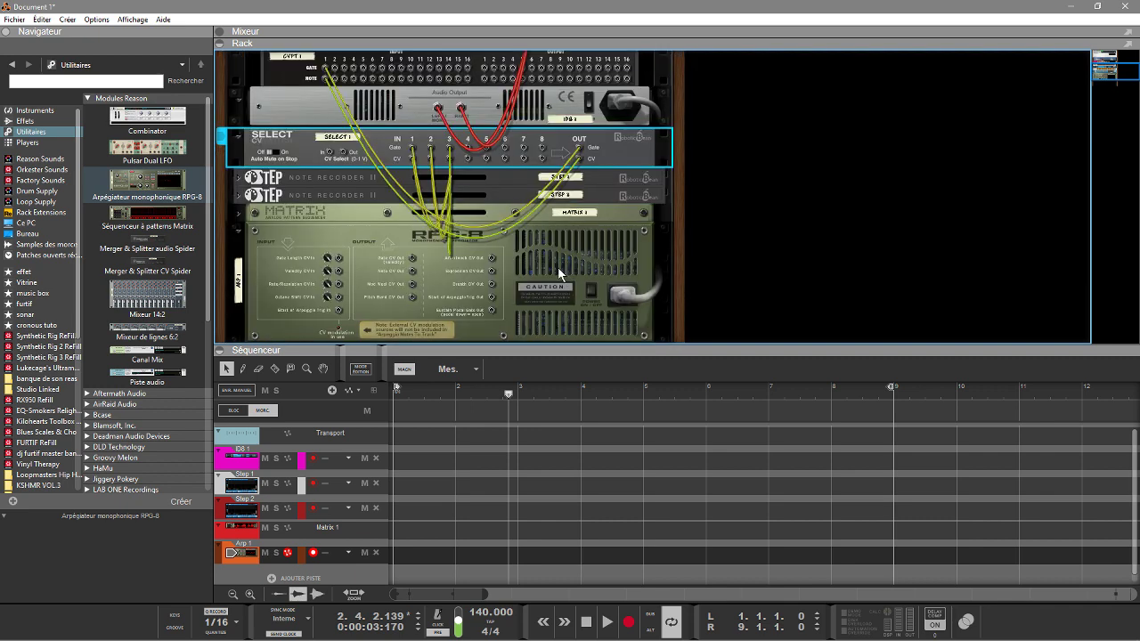
{"action": "left_click", "coordinate": [411, 260]}
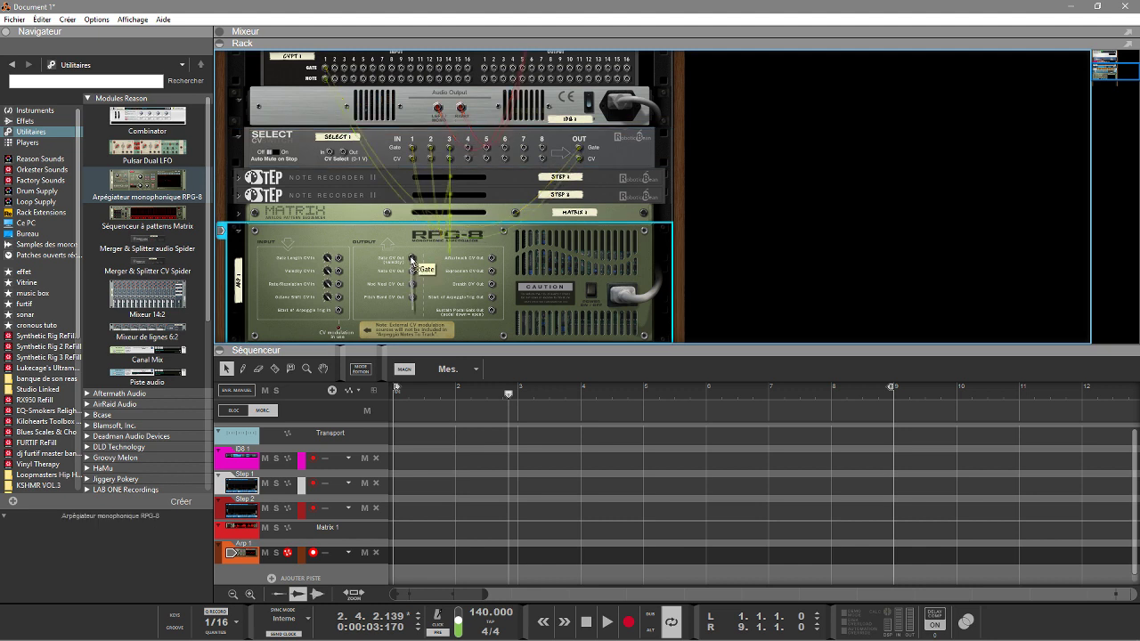
{"action": "left_click_drag", "start_coordinate": [412, 261], "coordinate": [469, 152]}
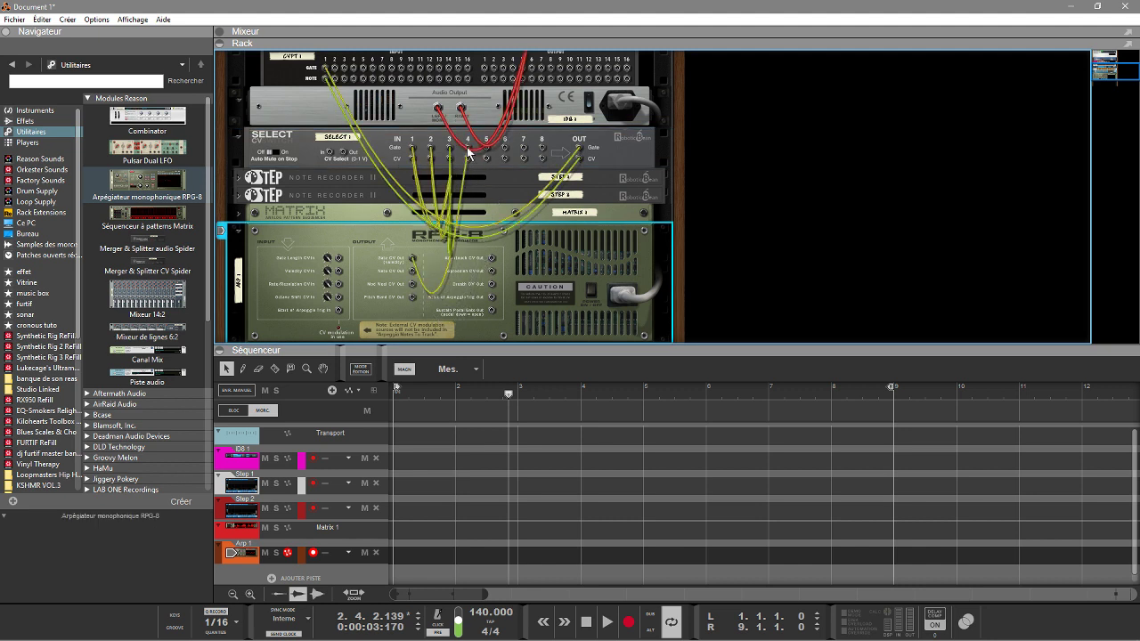
{"action": "left_click_drag", "start_coordinate": [412, 271], "coordinate": [472, 166]}
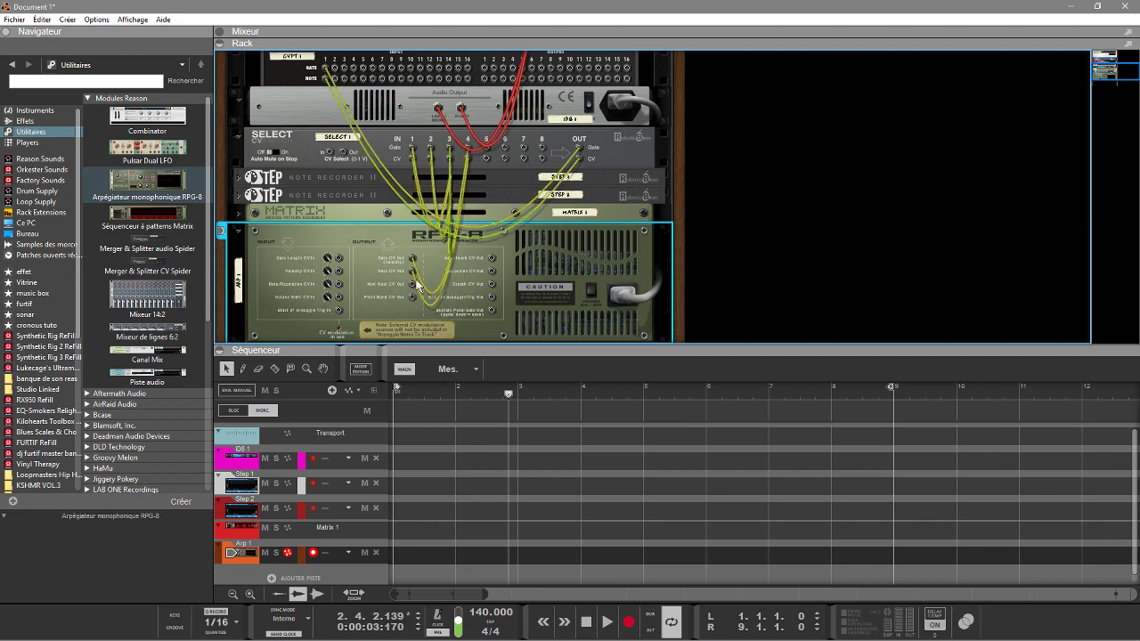
{"action": "key", "text": "Tab"}
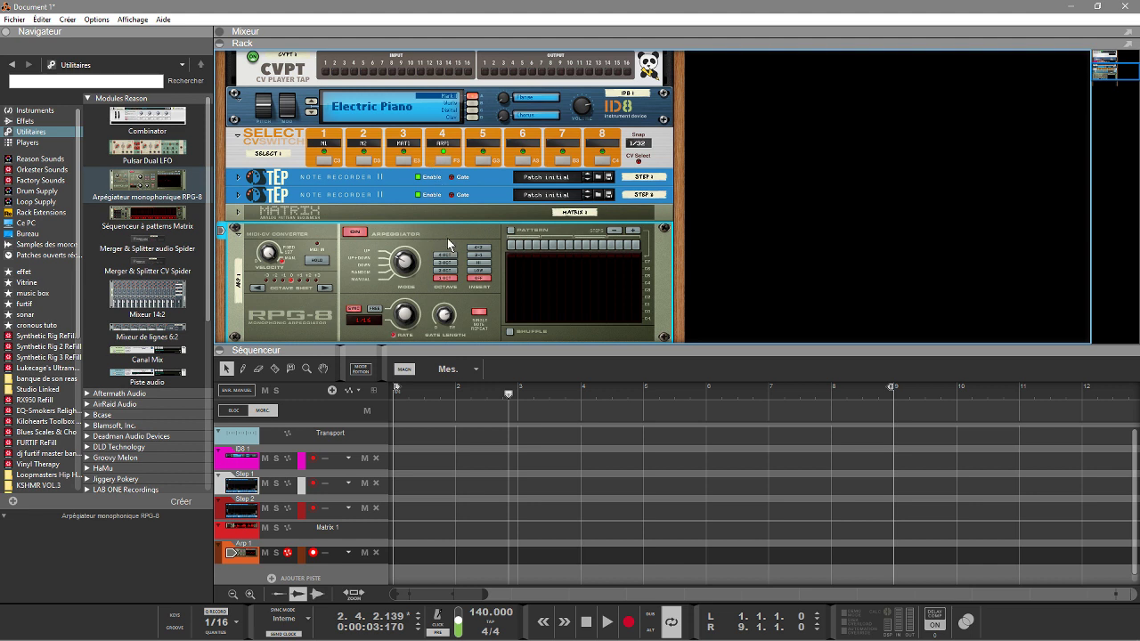
Step: Record an eight-bar clip of played chords on the Arp 1 track from bar 1, then return to the start
{"action": "key", "text": "space"}
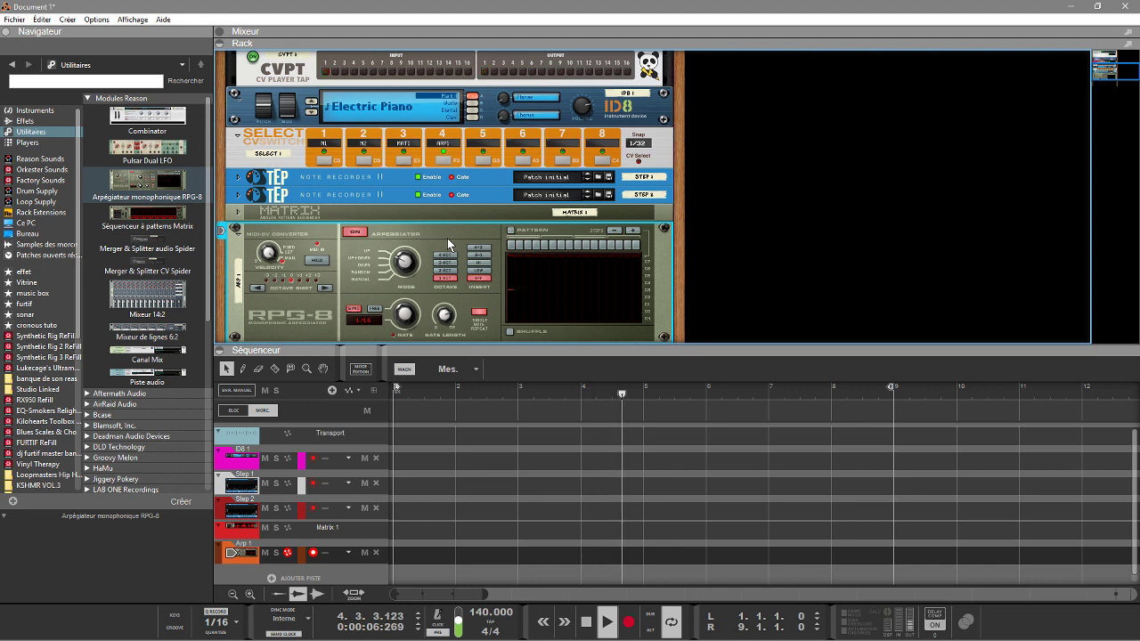
{"action": "key", "text": "space"}
{"action": "key", "text": "shift+Return"}
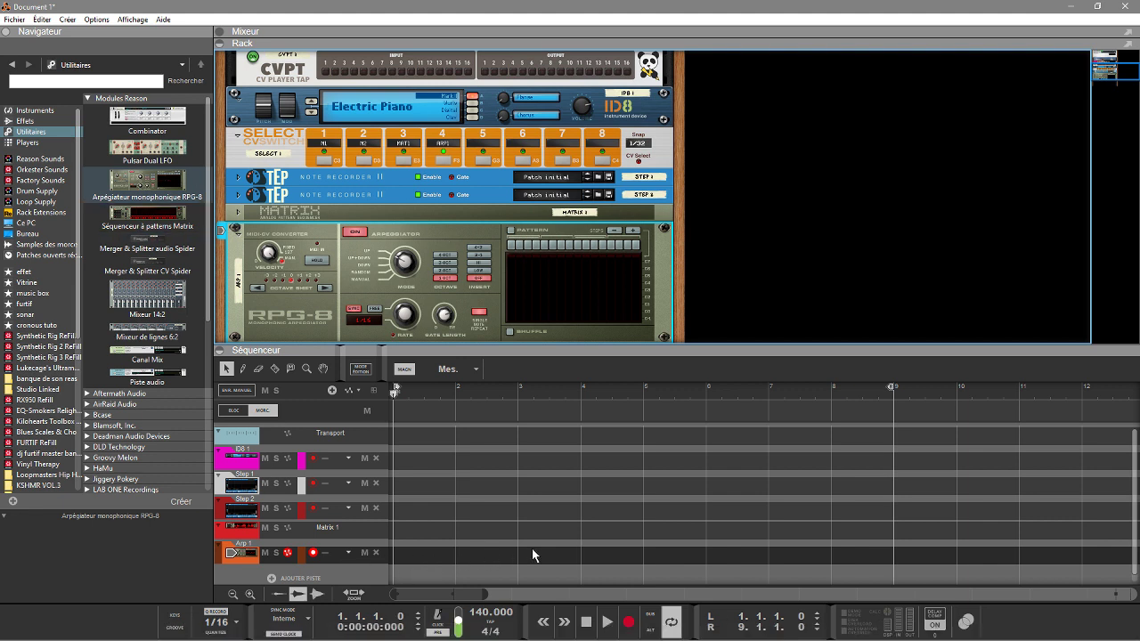
{"action": "left_click", "coordinate": [777, 540]}
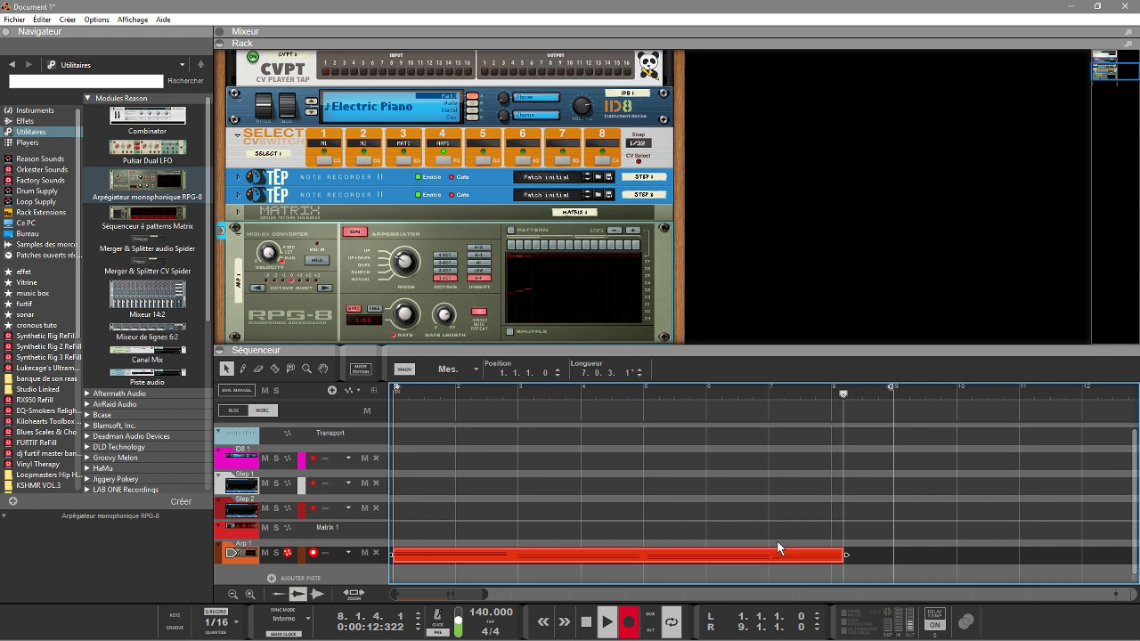
{"action": "key", "text": "ctrl+Return"}
{"action": "key", "text": "space"}
{"action": "key", "text": "Home"}
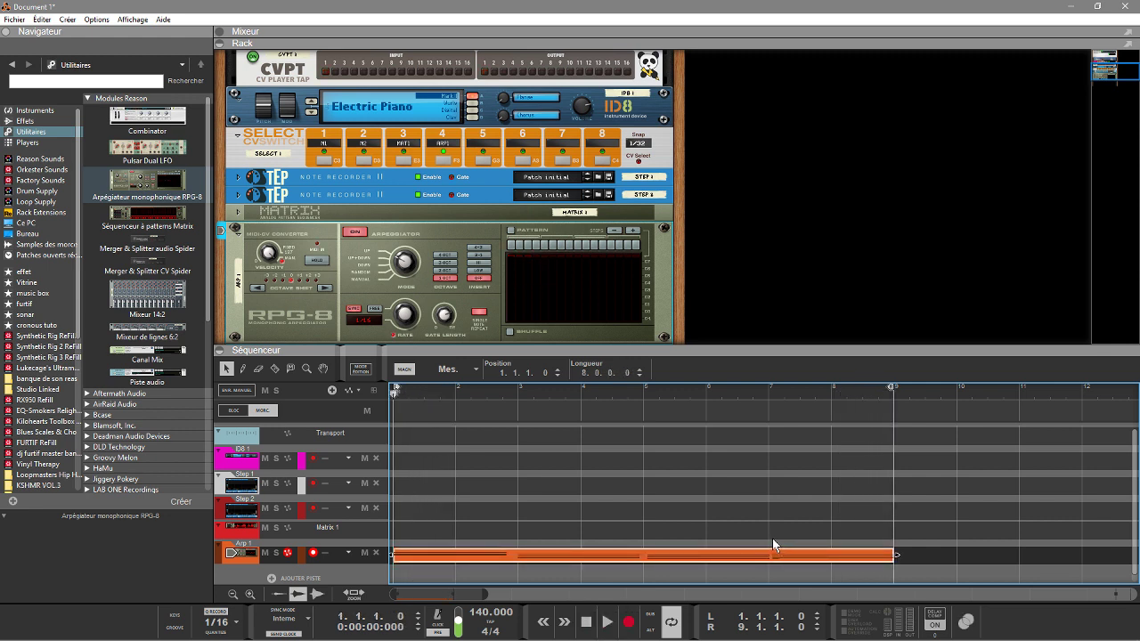
Step: Play the recorded loop and select channel 3 on the Select CV Switch to compare melodies, then stop playback
{"action": "key", "text": "space"}
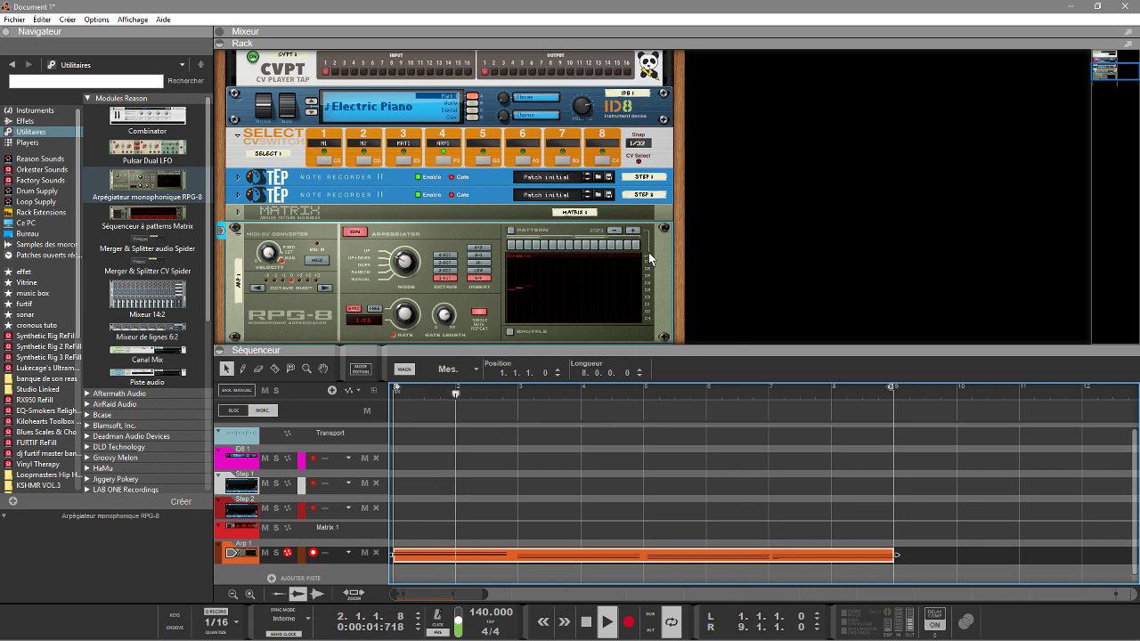
{"action": "left_click", "coordinate": [407, 163]}
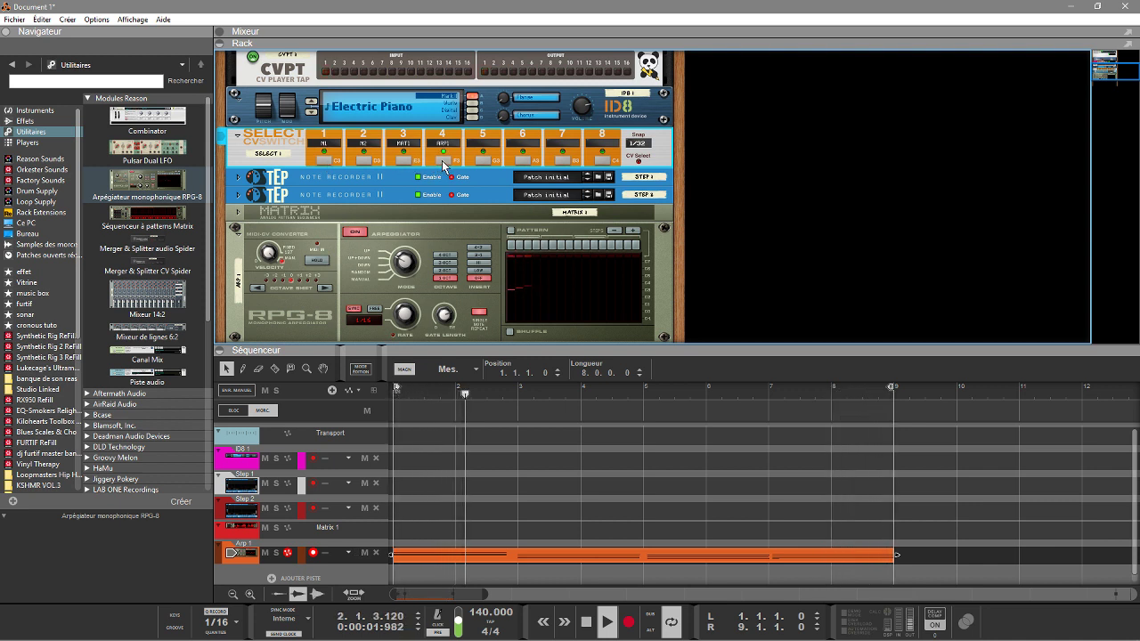
{"action": "key", "text": "space"}
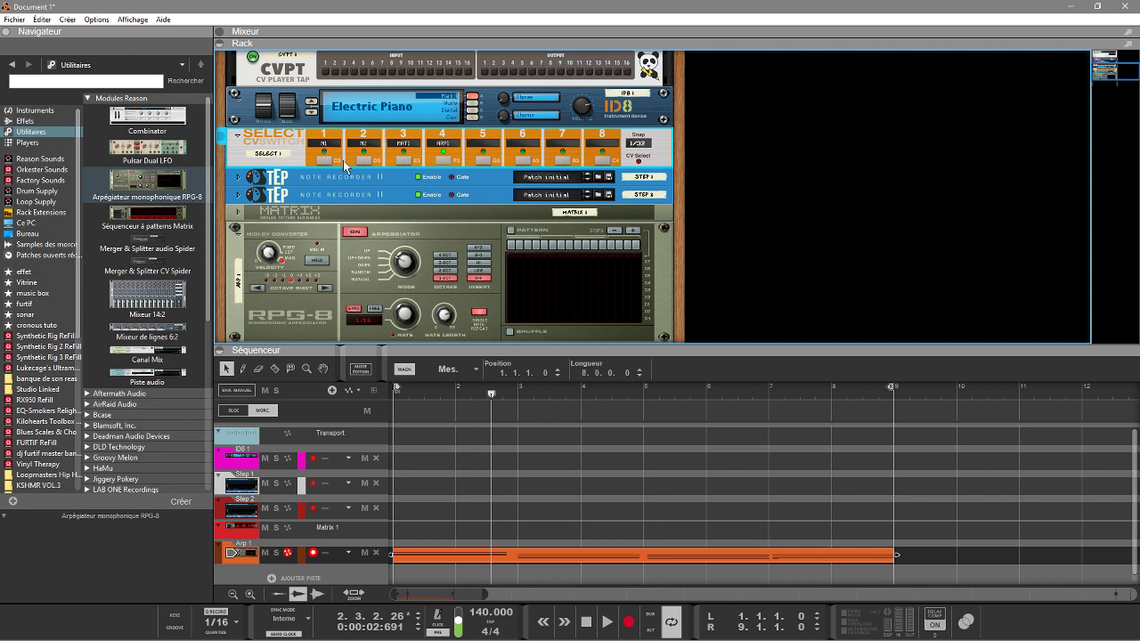
Step: Fold the RPG-8 and create a sequencer track for the Select CV Switch
{"action": "left_click", "coordinate": [235, 231]}
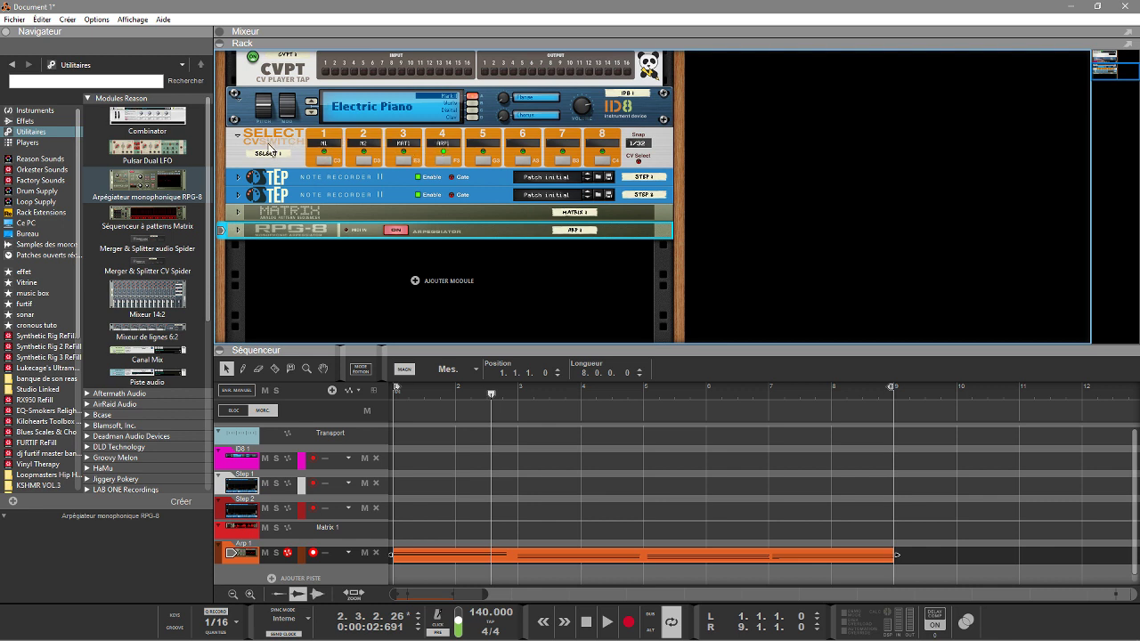
{"action": "right_click", "coordinate": [295, 142]}
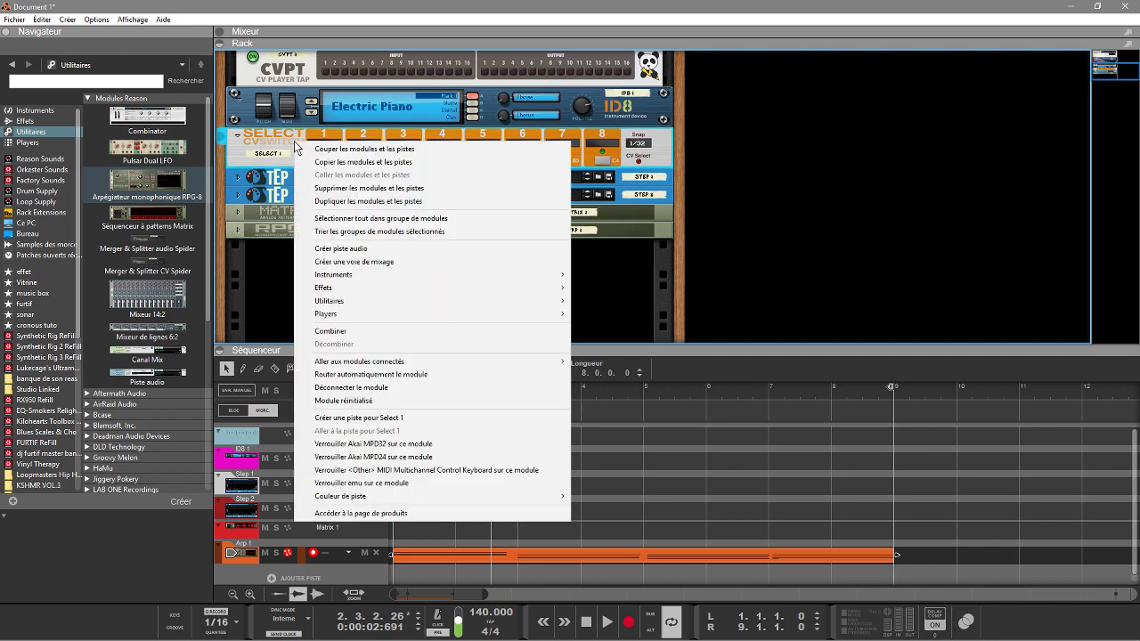
{"action": "left_click", "coordinate": [369, 418]}
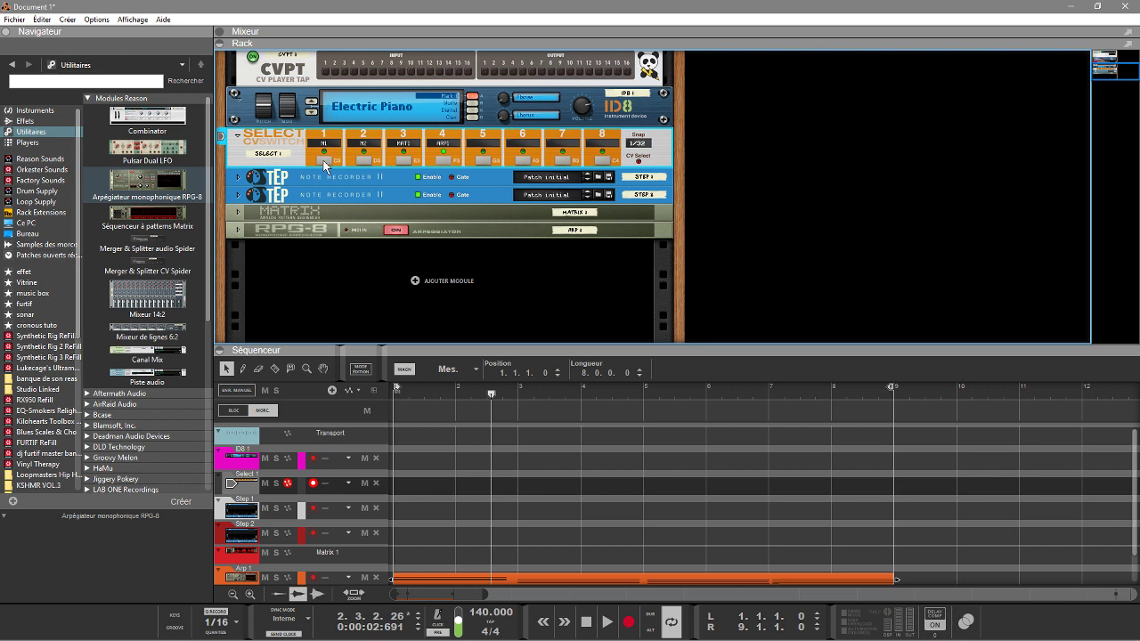
Step: Record Select 1 channel automation from bar 1, changing live to channels 2, 3 and 4, then stop
{"action": "key", "text": "shift+Return"}
{"action": "key", "text": "ctrl+Return"}
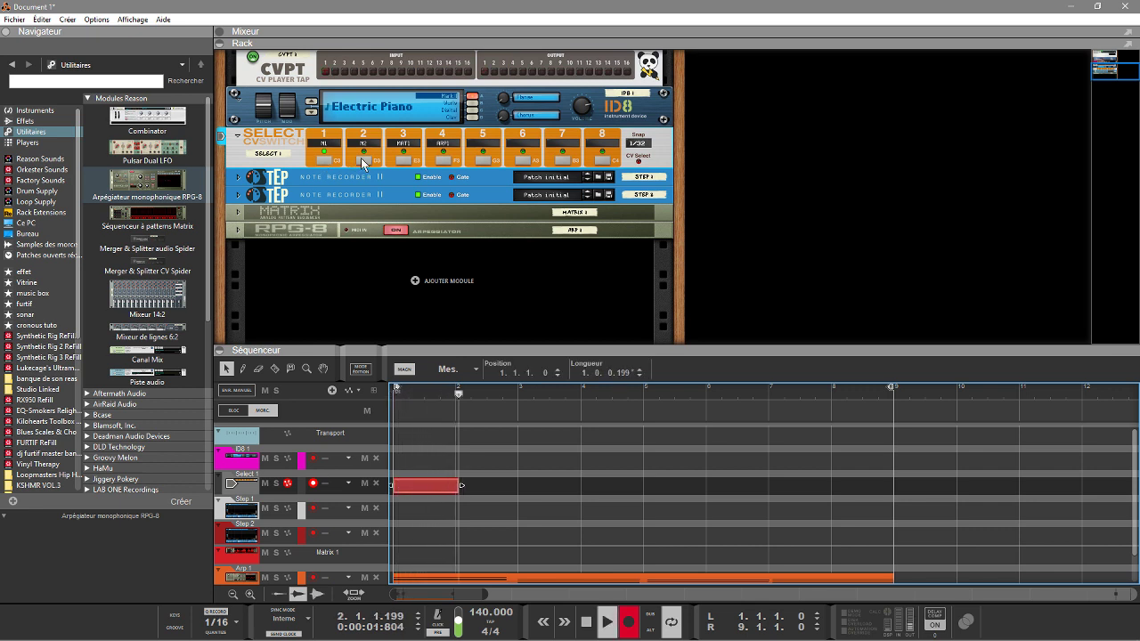
{"action": "left_click", "coordinate": [362, 162]}
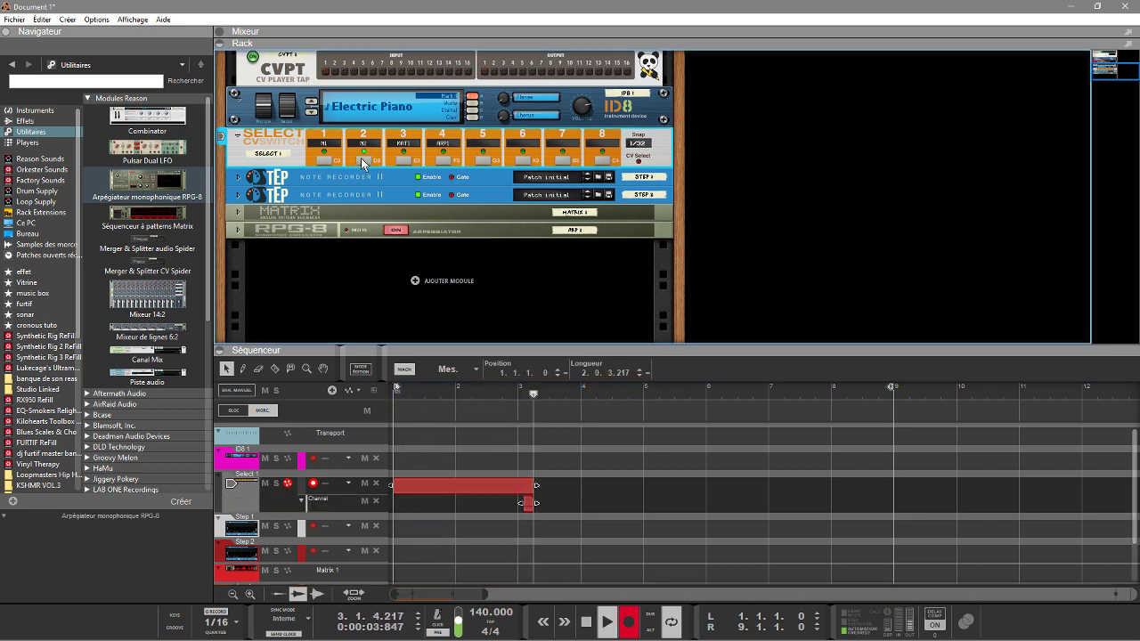
{"action": "left_click", "coordinate": [403, 161]}
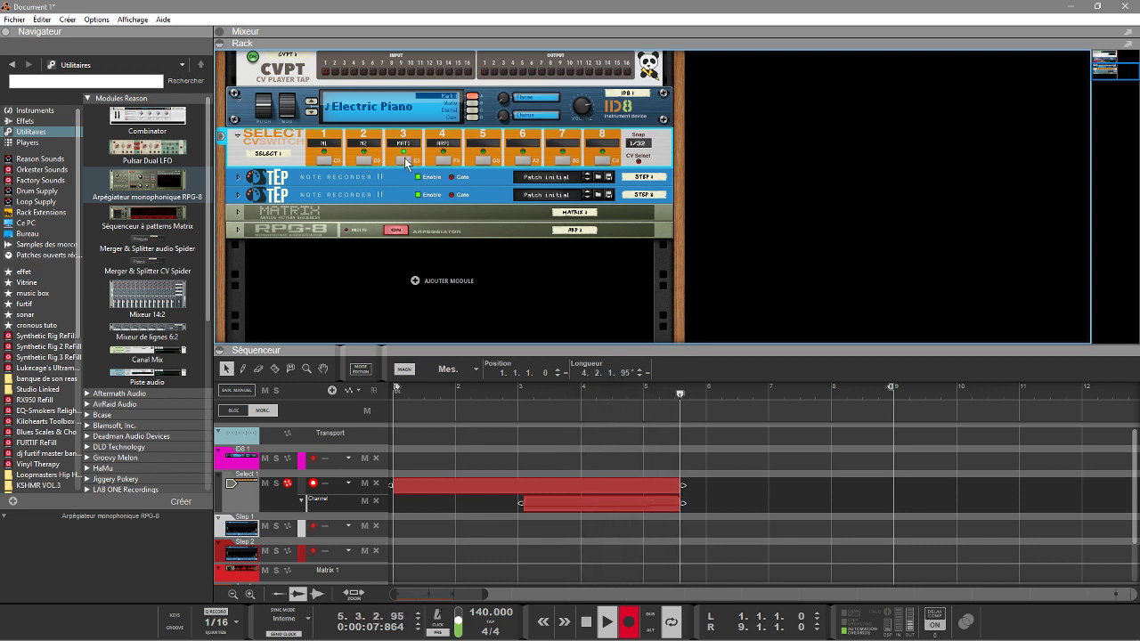
{"action": "left_click", "coordinate": [442, 161]}
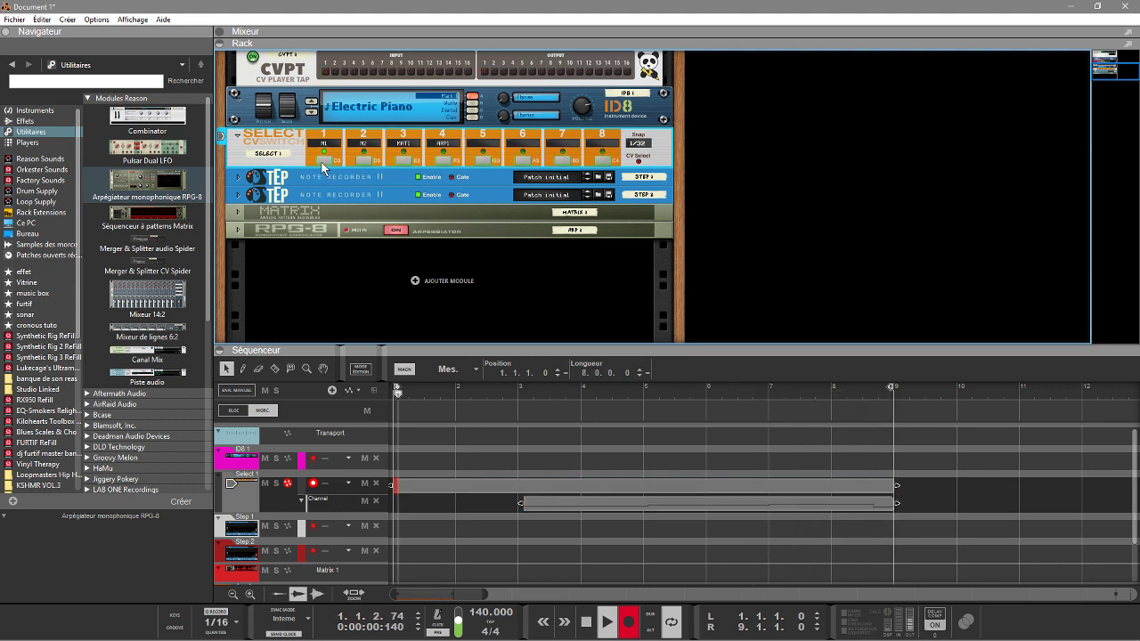
{"action": "key", "text": "space"}
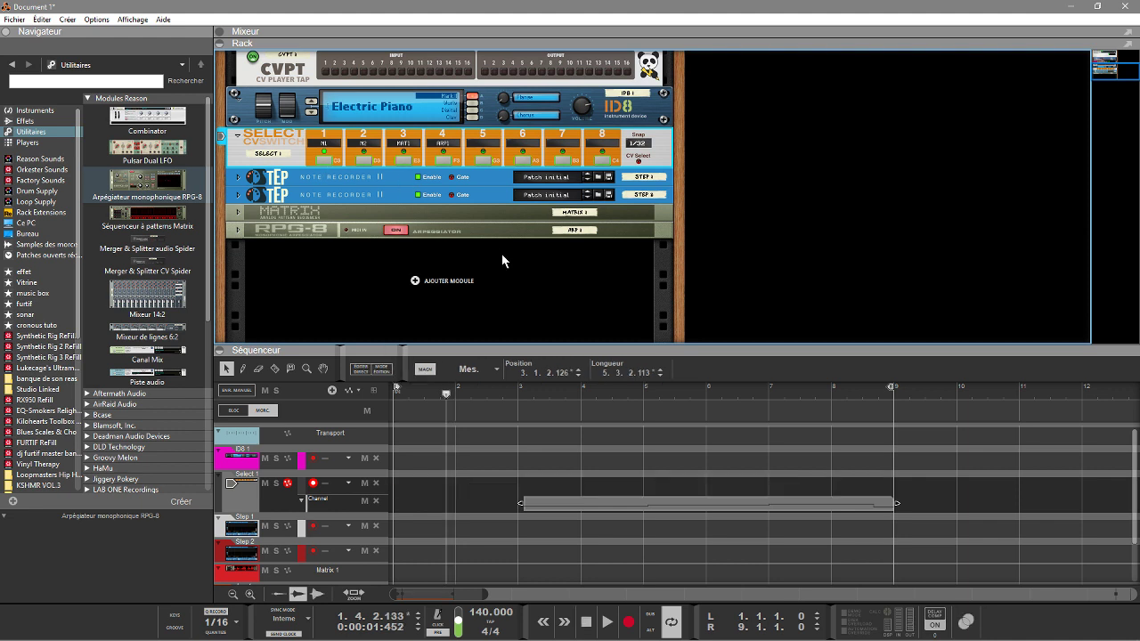
Step: Extend the Channel automation clip back to bar 1 and add a point of value 1 at 2.4.4.0
{"action": "left_click_drag", "start_coordinate": [521, 504], "coordinate": [435, 503]}
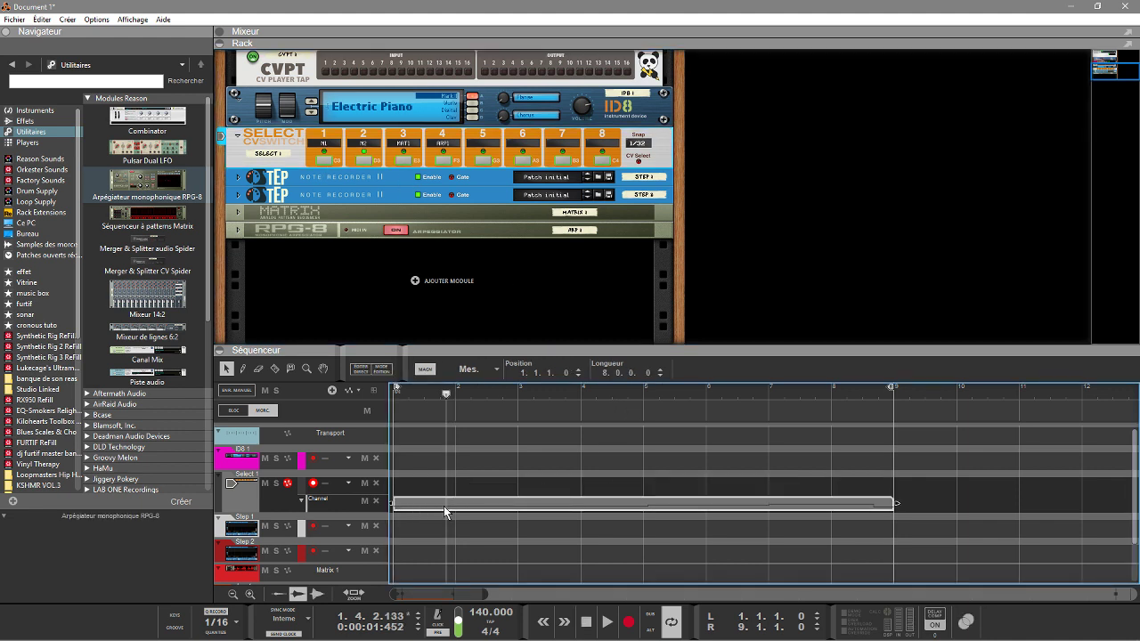
{"action": "double_click", "coordinate": [443, 505]}
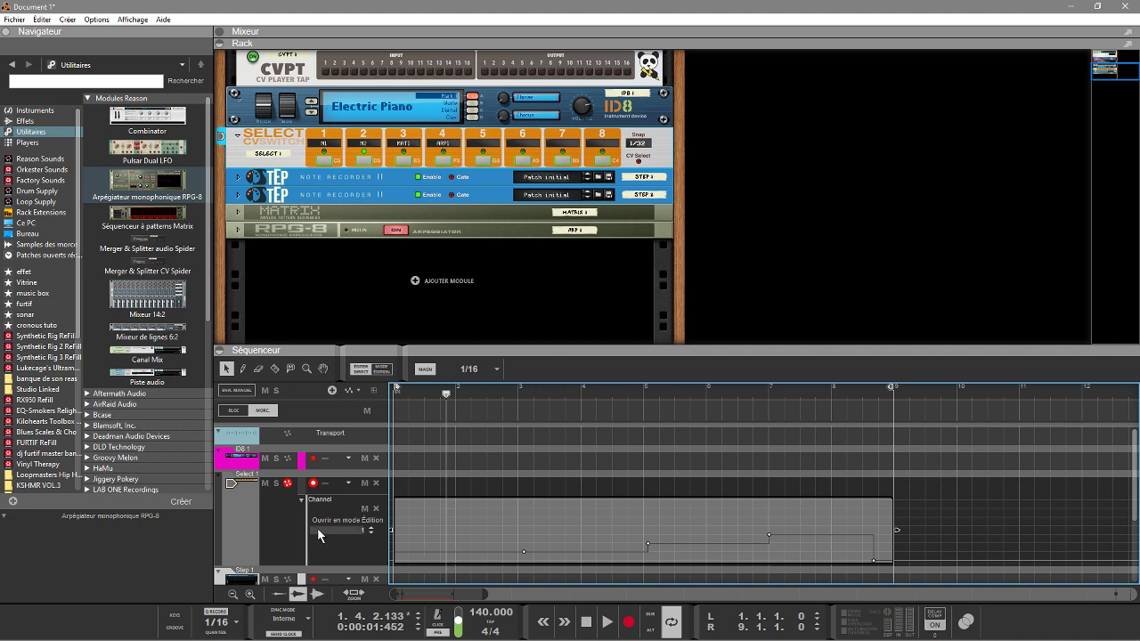
{"action": "left_click_drag", "start_coordinate": [495, 558], "coordinate": [509, 584]}
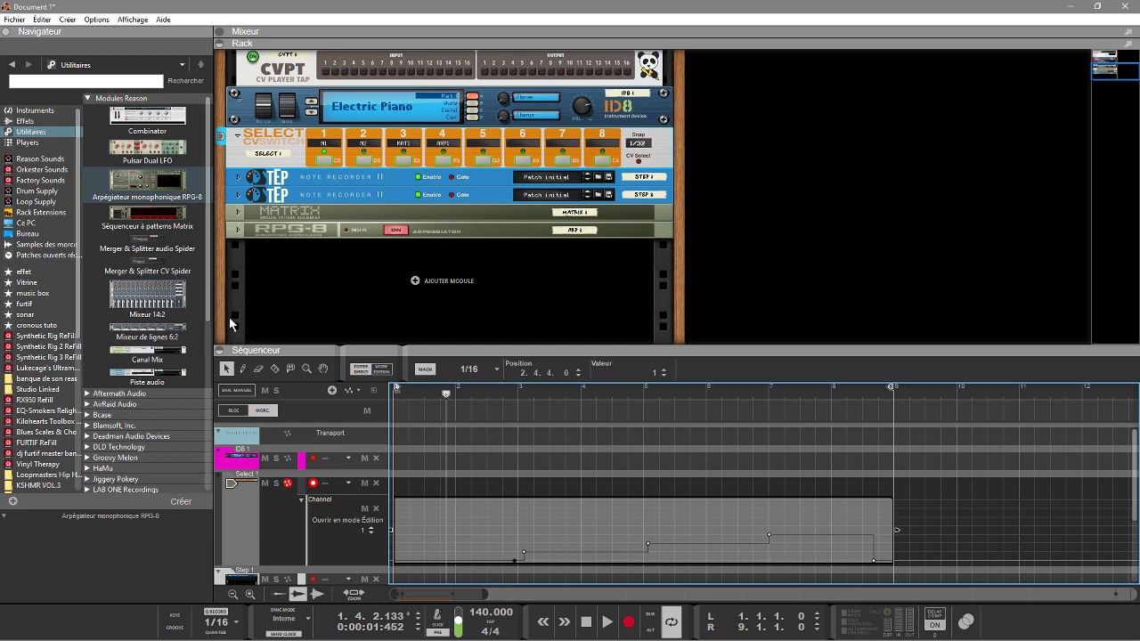
Step: Shift the recorded channel-change points slightly earlier, with the last at 8.2.4.200, and play from the start
{"action": "left_click_drag", "start_coordinate": [267, 345], "coordinate": [263, 183]}
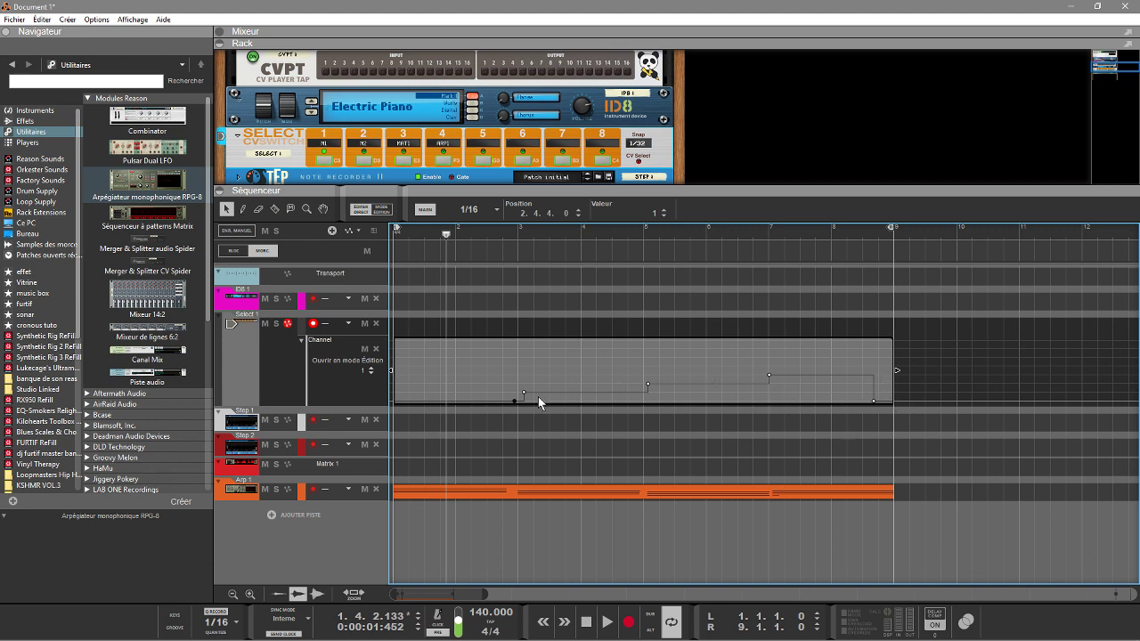
{"action": "left_click_drag", "start_coordinate": [524, 393], "coordinate": [516, 396]}
{"action": "left_click", "coordinate": [768, 374]}
{"action": "left_click_drag", "start_coordinate": [874, 402], "coordinate": [862, 403]}
{"action": "key", "text": "shift+Return"}
{"action": "key", "text": "space"}
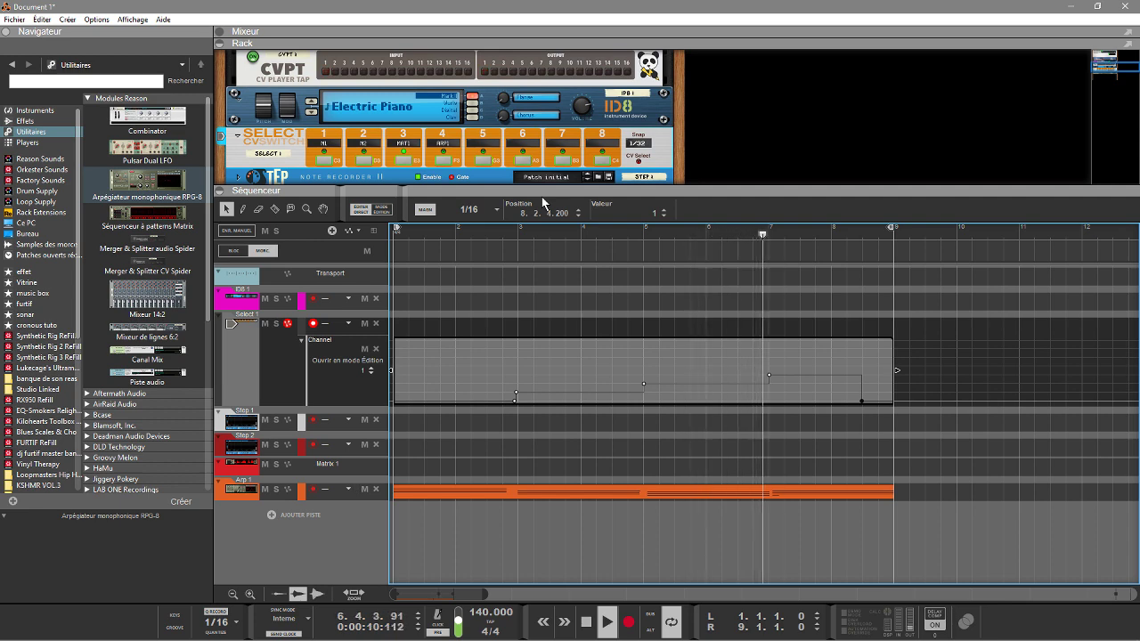
Step: Select the ID8 1 track, stop playback and send CV Player Tap's notes to that track
{"action": "left_click_drag", "start_coordinate": [522, 188], "coordinate": [529, 281]}
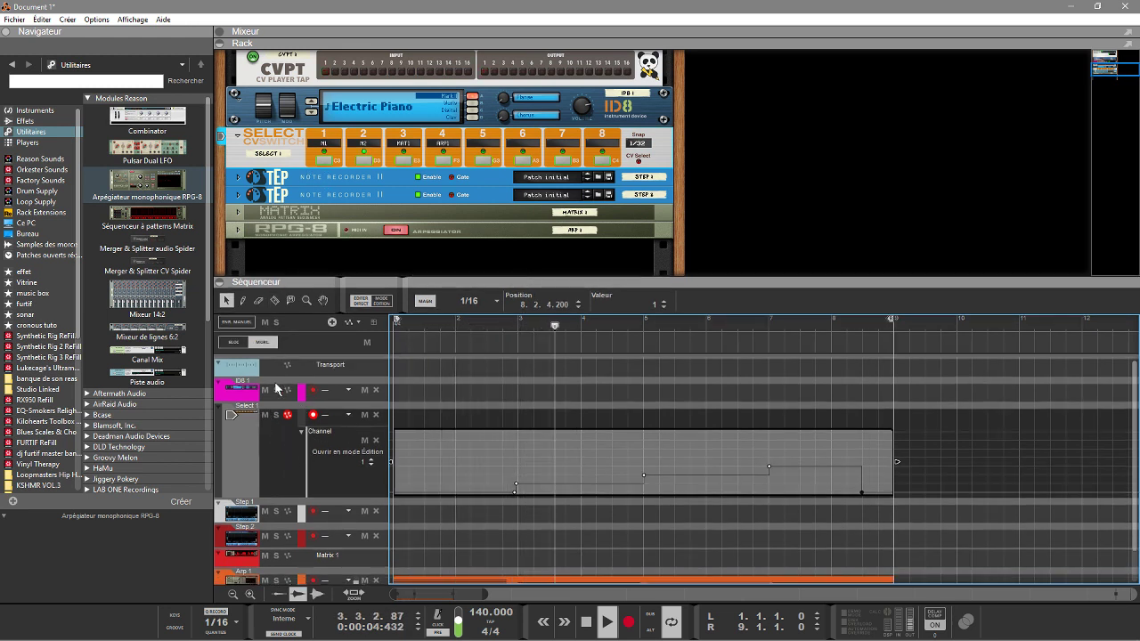
{"action": "left_click", "coordinate": [247, 396]}
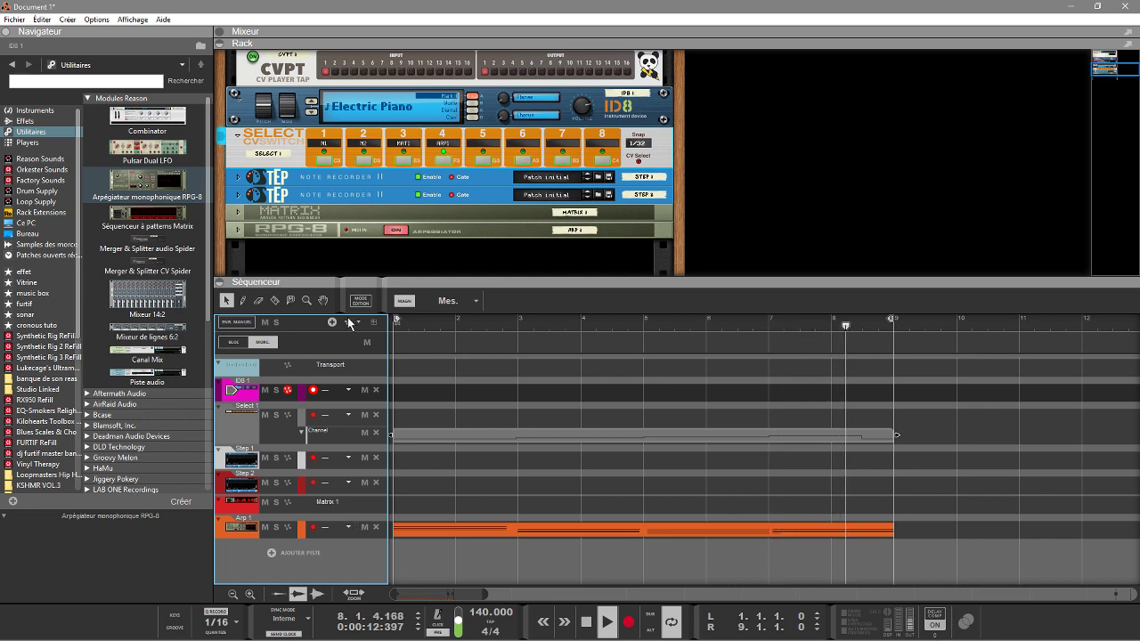
{"action": "key", "text": "space"}
{"action": "left_click", "coordinate": [255, 399]}
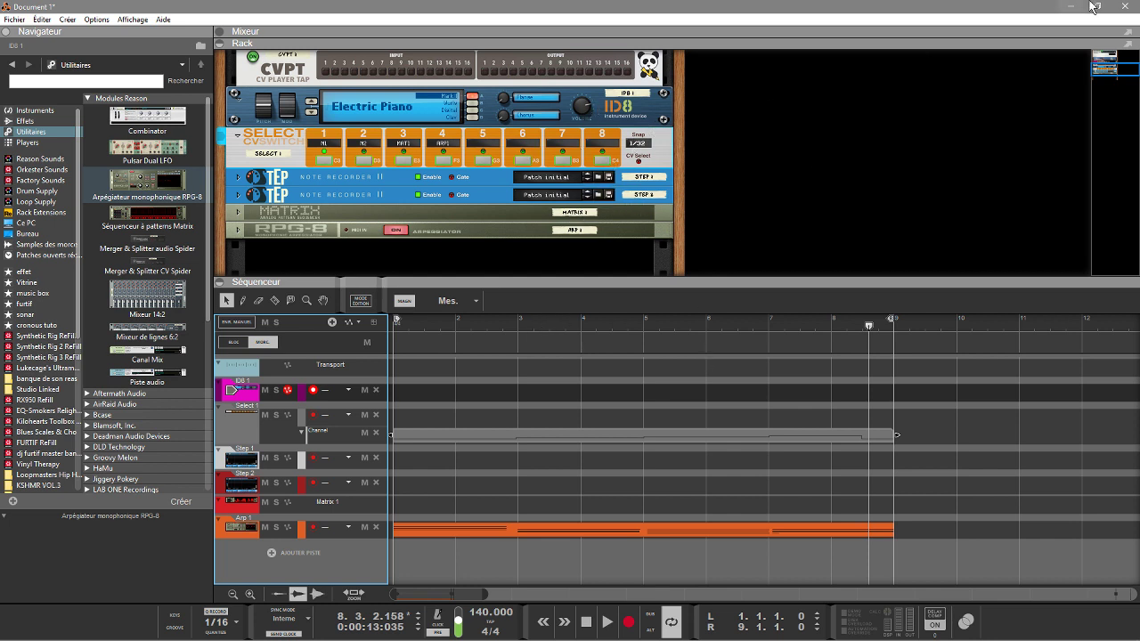
{"action": "left_click_drag", "start_coordinate": [1104, 72], "coordinate": [1102, 68]}
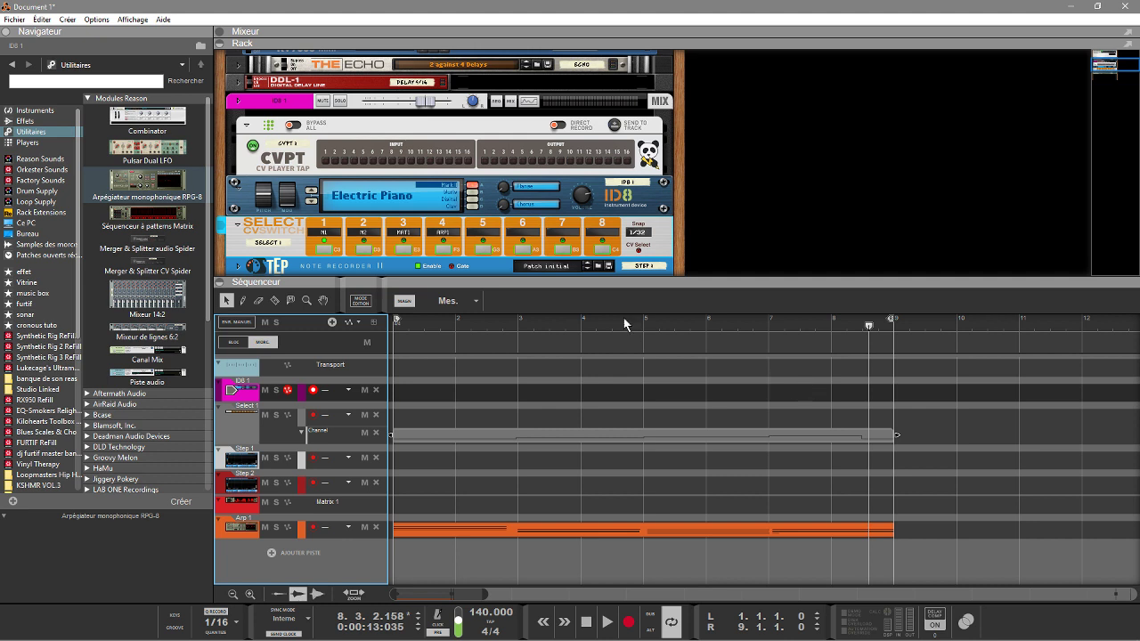
{"action": "left_click", "coordinate": [615, 125]}
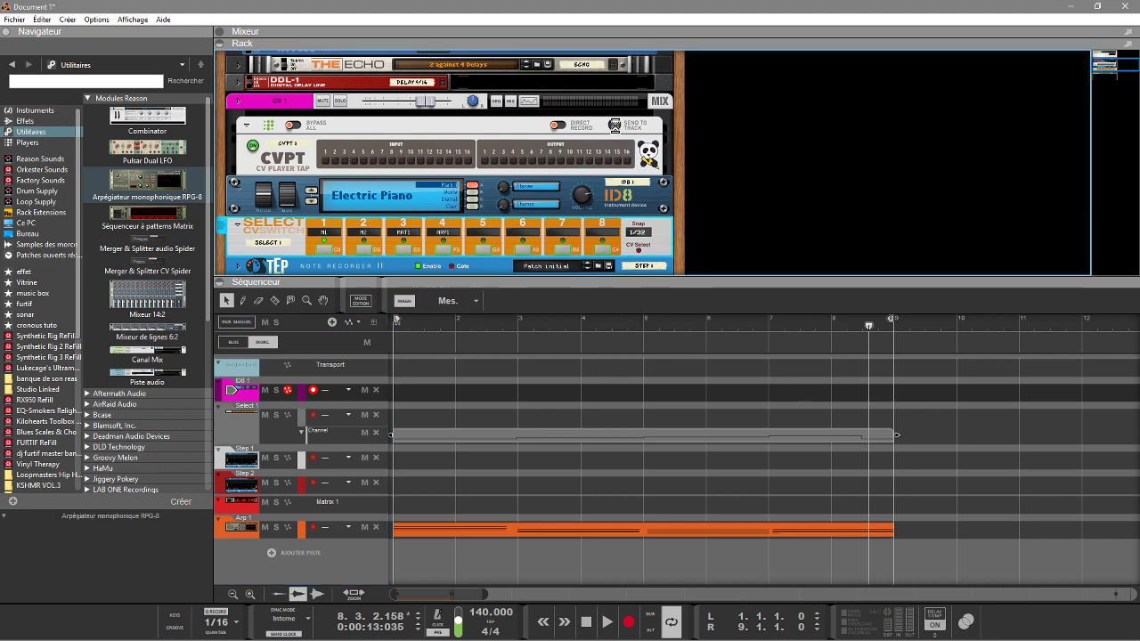
{"action": "left_click", "coordinate": [615, 125]}
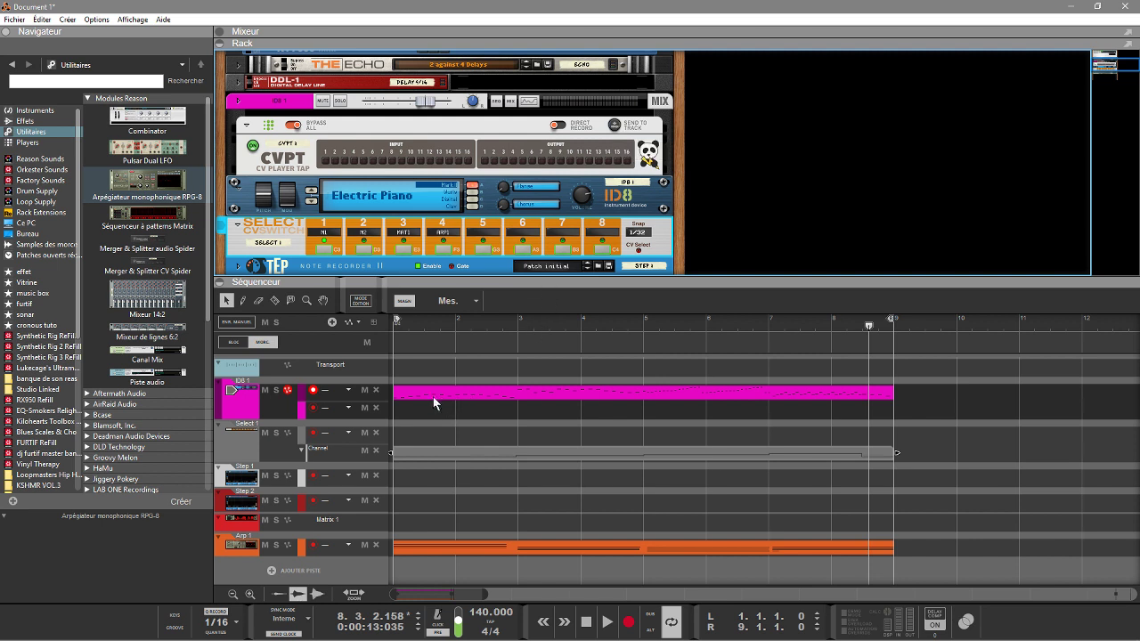
Step: Solo the ID8 1 track, play the sent clip from the start and examine its notes in the editor
{"action": "left_click", "coordinate": [276, 392]}
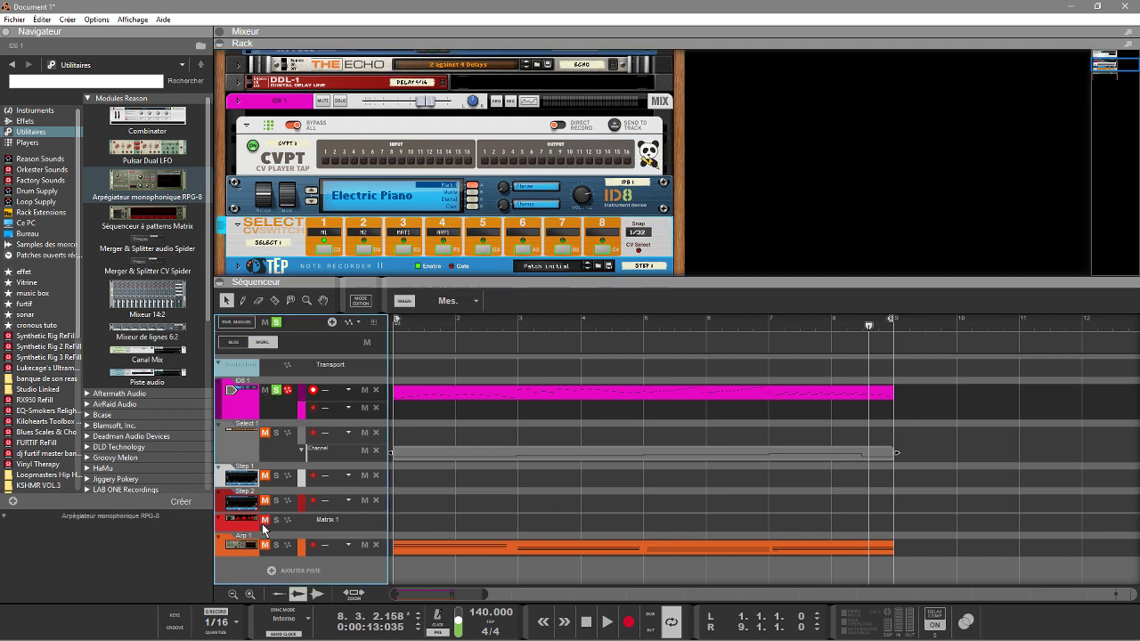
{"action": "key", "text": "shift+Return"}
{"action": "key", "text": "space"}
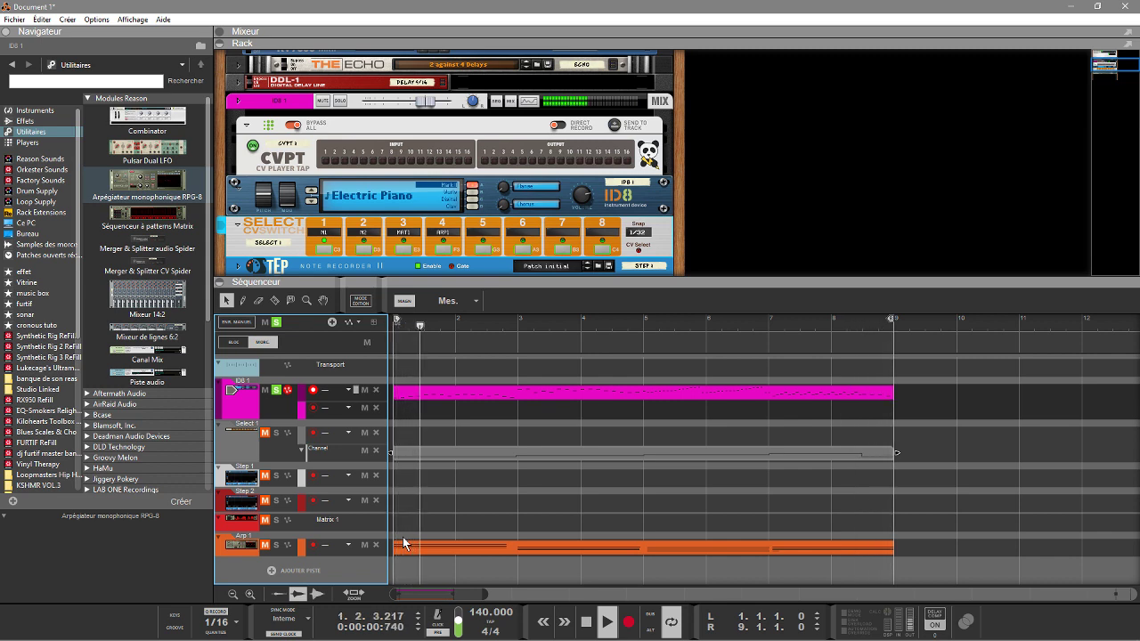
{"action": "key", "text": "space"}
{"action": "double_click", "coordinate": [514, 392]}
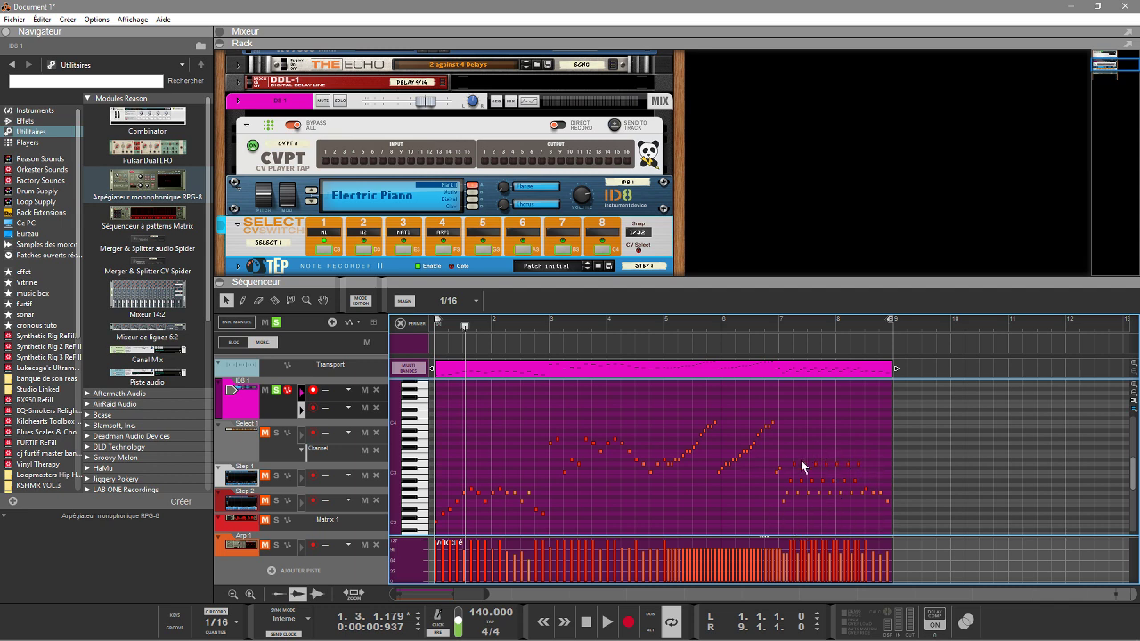
{"action": "left_click", "coordinate": [399, 324]}
Step: Move the ID8 1 note clip to bar 9 and turn off the track's solo
{"action": "left_click", "coordinate": [424, 393]}
{"action": "left_click_drag", "start_coordinate": [423, 397], "coordinate": [938, 392]}
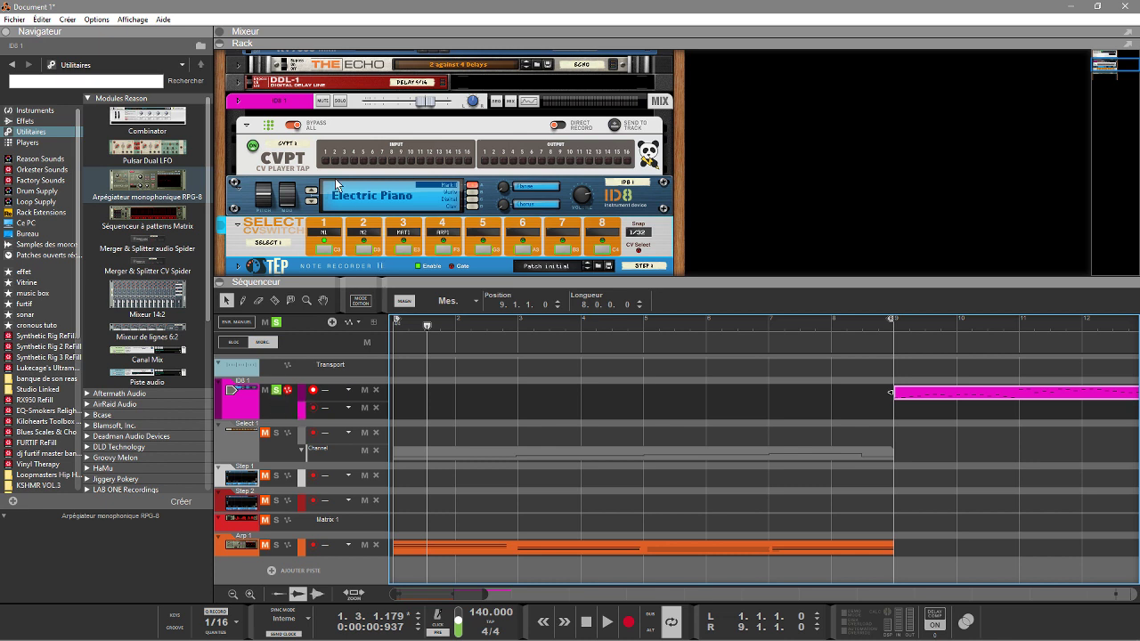
{"action": "left_click", "coordinate": [275, 394]}
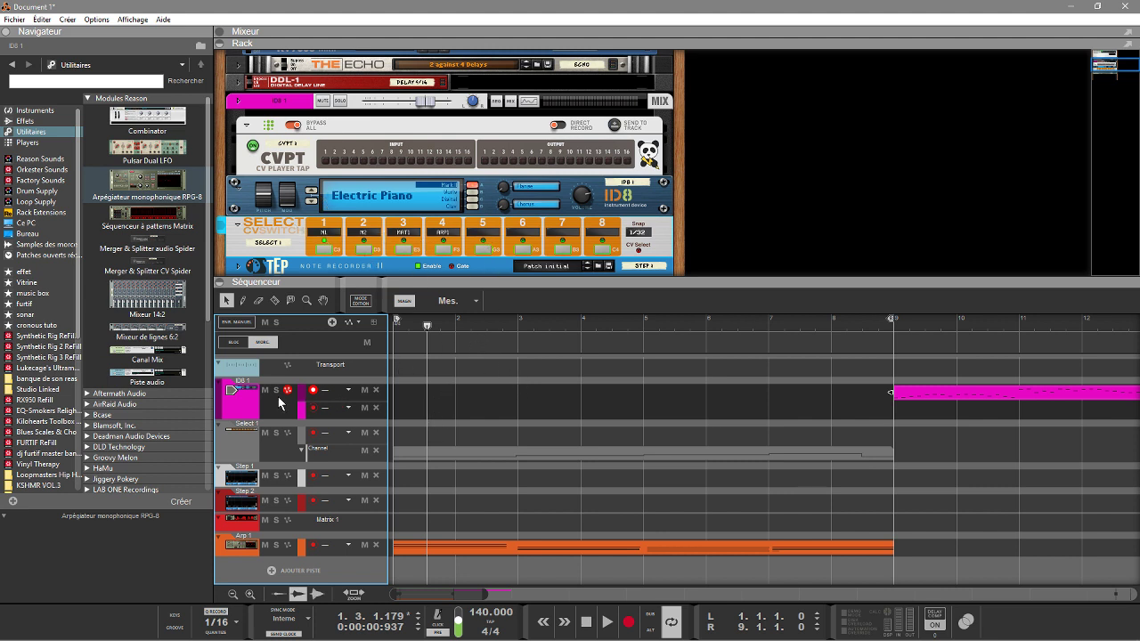
Step: Mute the Select 1 track, select channel 1 on the switch and send its melody to the ID8 1 track
{"action": "left_click", "coordinate": [265, 433]}
{"action": "left_click", "coordinate": [326, 251]}
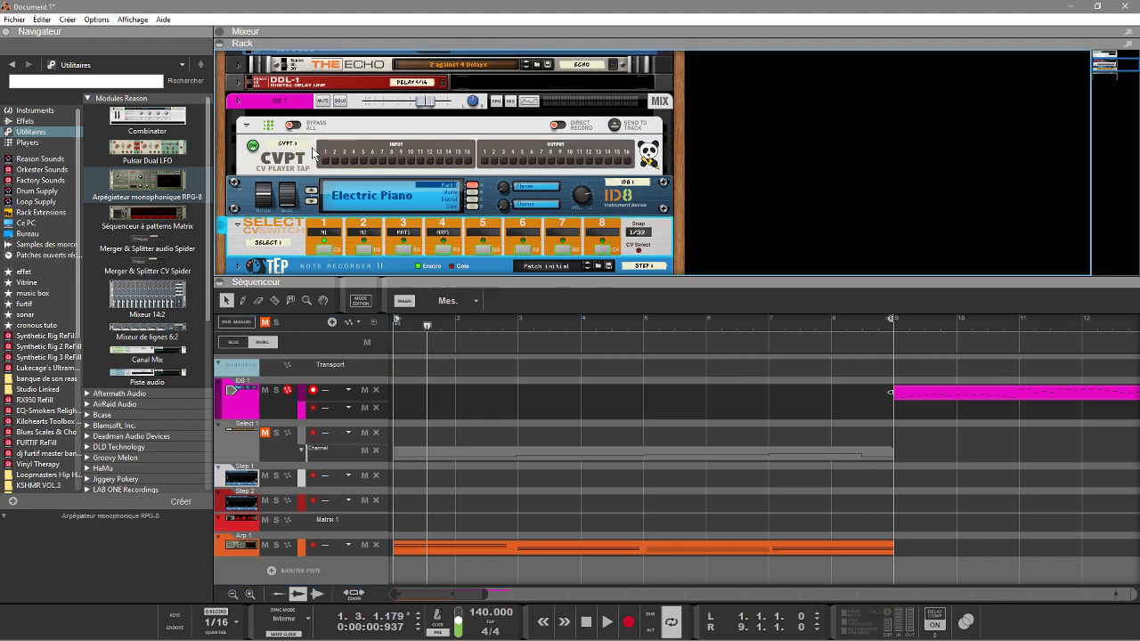
{"action": "left_click", "coordinate": [614, 126]}
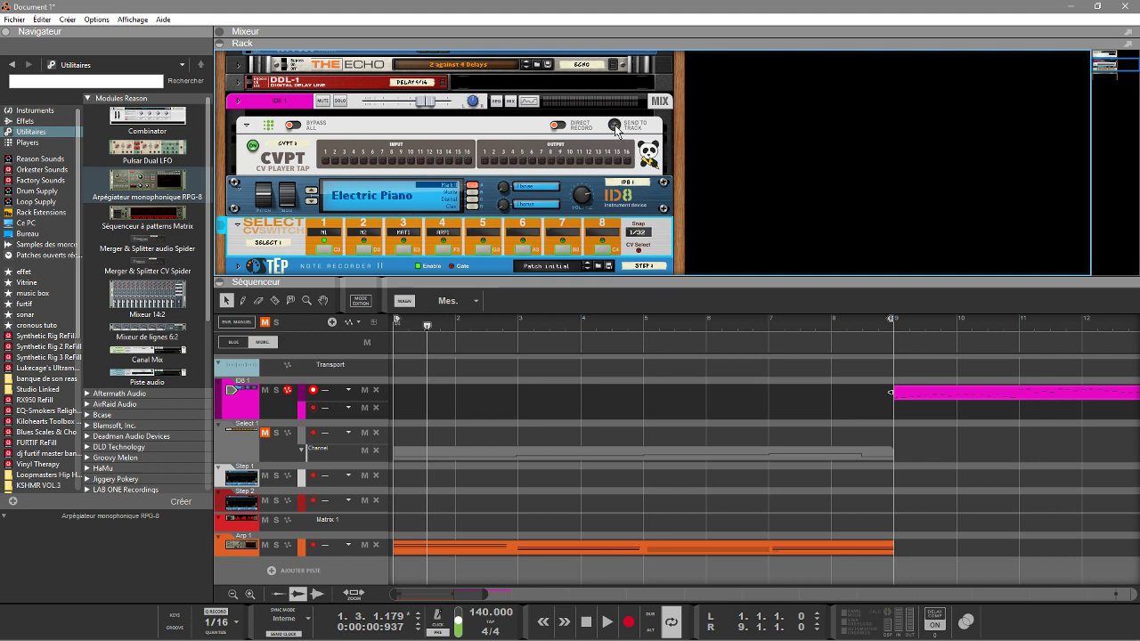
{"action": "left_click", "coordinate": [614, 125]}
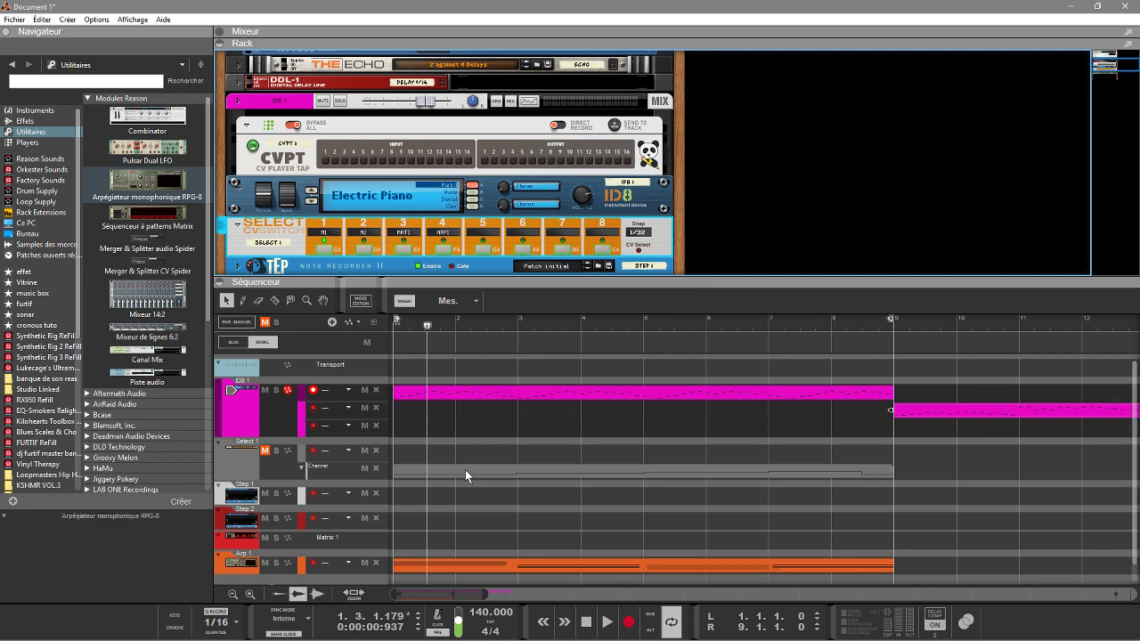
Step: Move the Select 1 Channel automation clip to start at bar 9
{"action": "left_click_drag", "start_coordinate": [454, 472], "coordinate": [972, 469]}
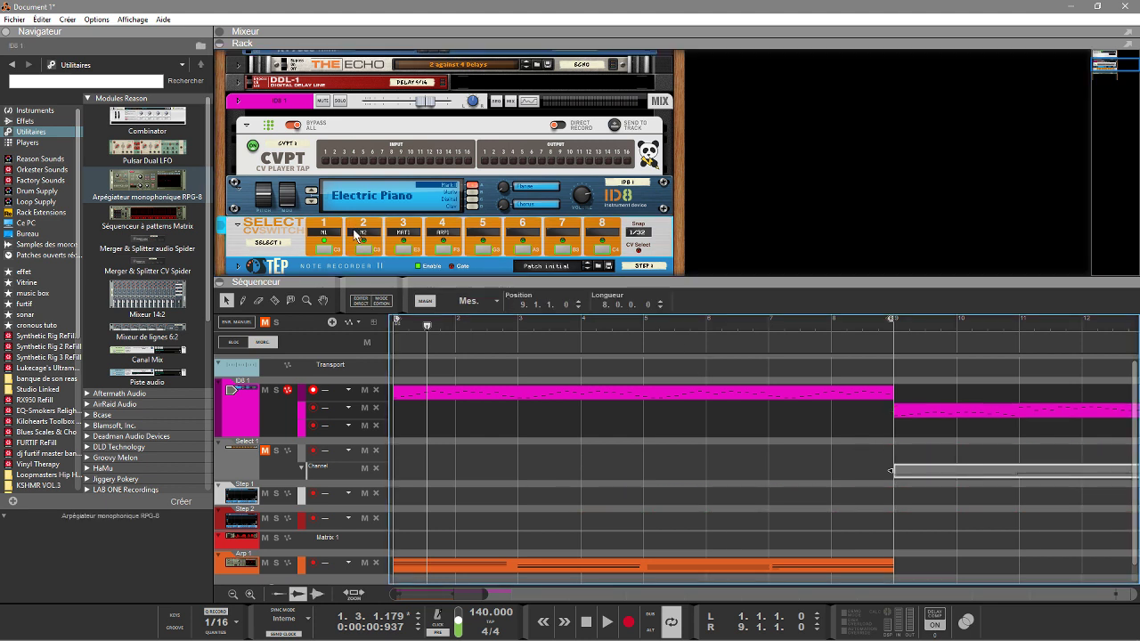
Step: Send the melody of switch channel 2 to the ID8 1 track and move the channel 1 and 2 note clips to bar 9
{"action": "left_click", "coordinate": [362, 252]}
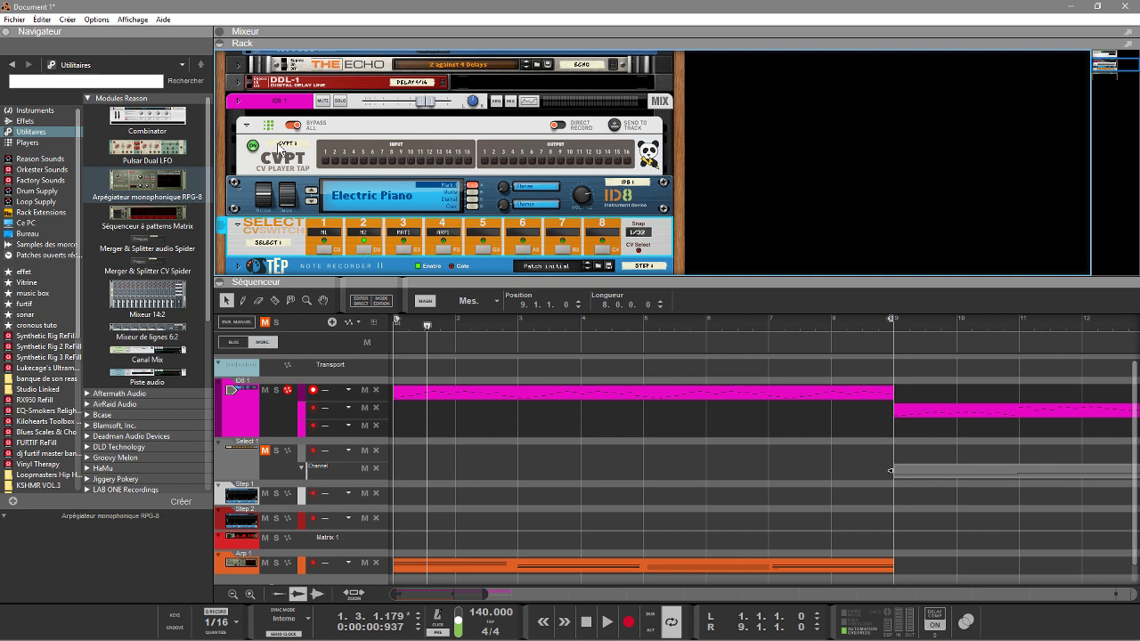
{"action": "left_click", "coordinate": [292, 126]}
{"action": "left_click_drag", "start_coordinate": [597, 396], "coordinate": [1084, 385]}
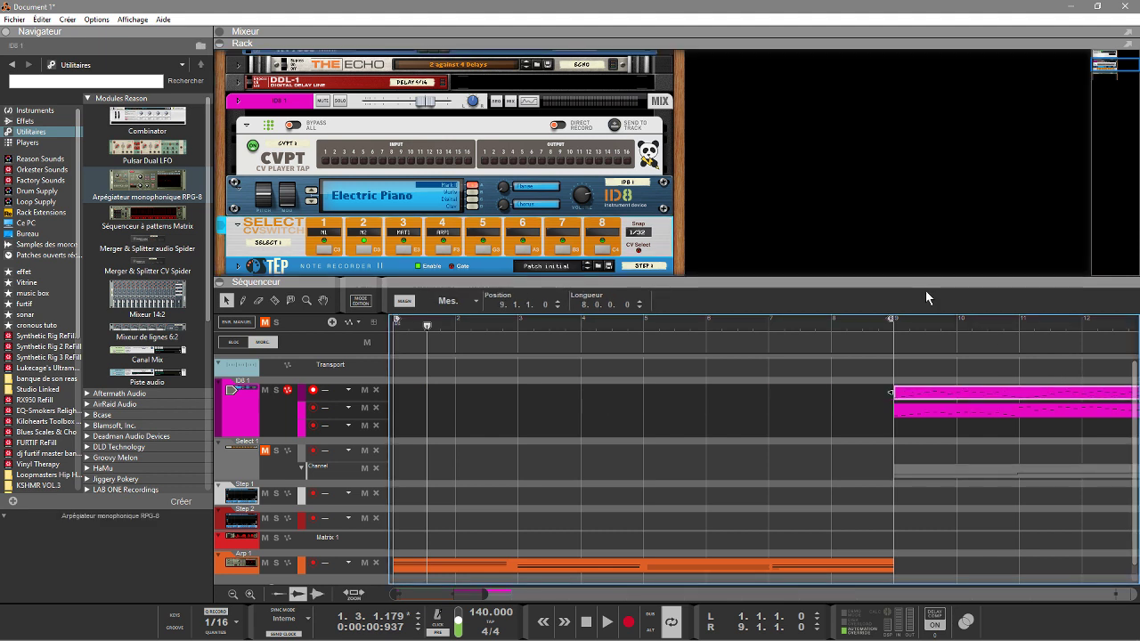
{"action": "left_click", "coordinate": [614, 129]}
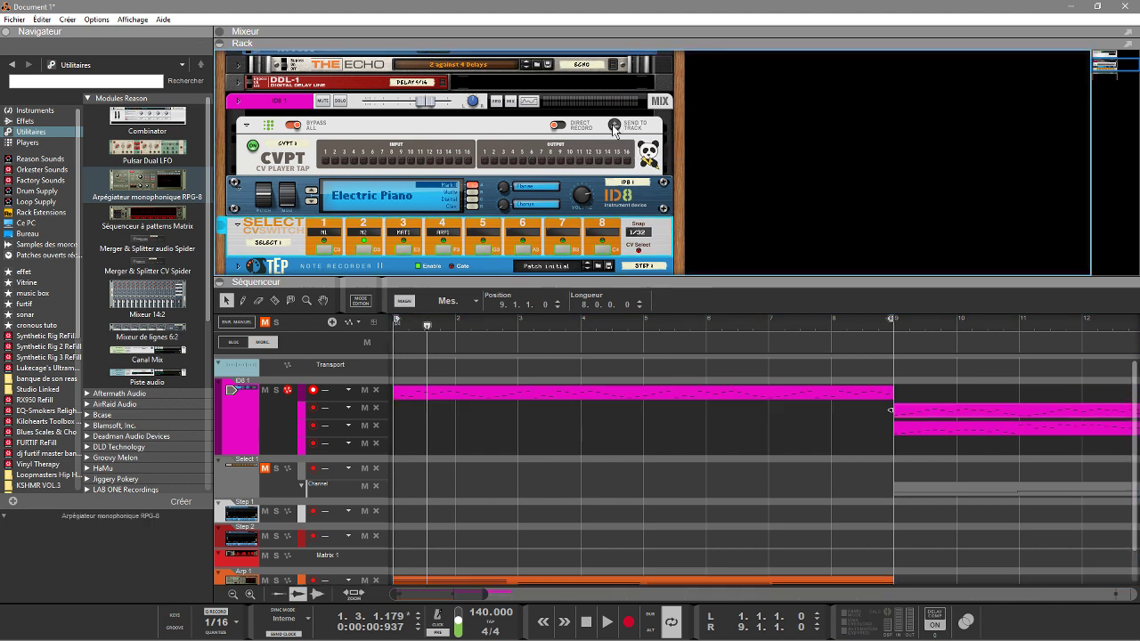
{"action": "left_click_drag", "start_coordinate": [559, 390], "coordinate": [1017, 389]}
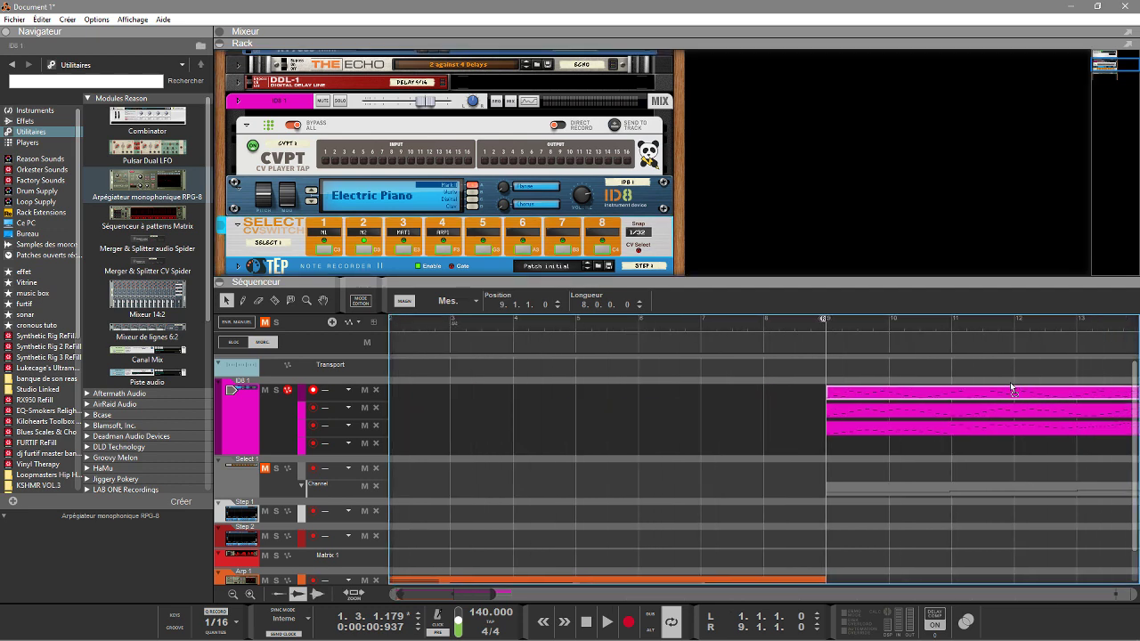
Step: Send the melodies of switch channels 3 and 4 to the ID8 1 track, moving the channel 3 clip to bar 9 in between
{"action": "left_click", "coordinate": [406, 252]}
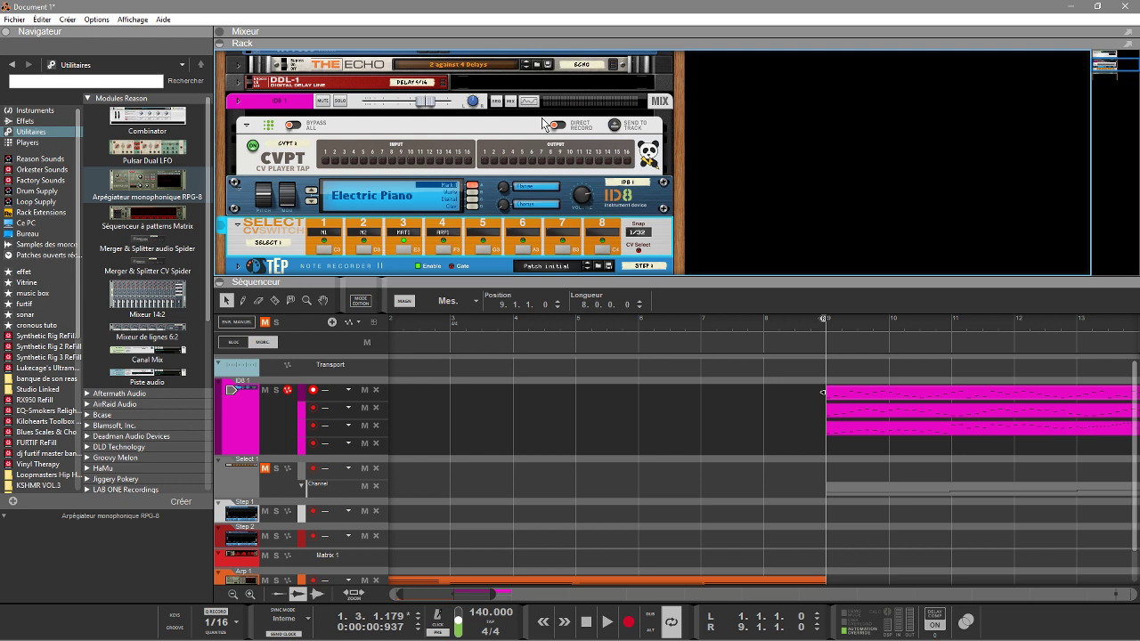
{"action": "left_click", "coordinate": [618, 125]}
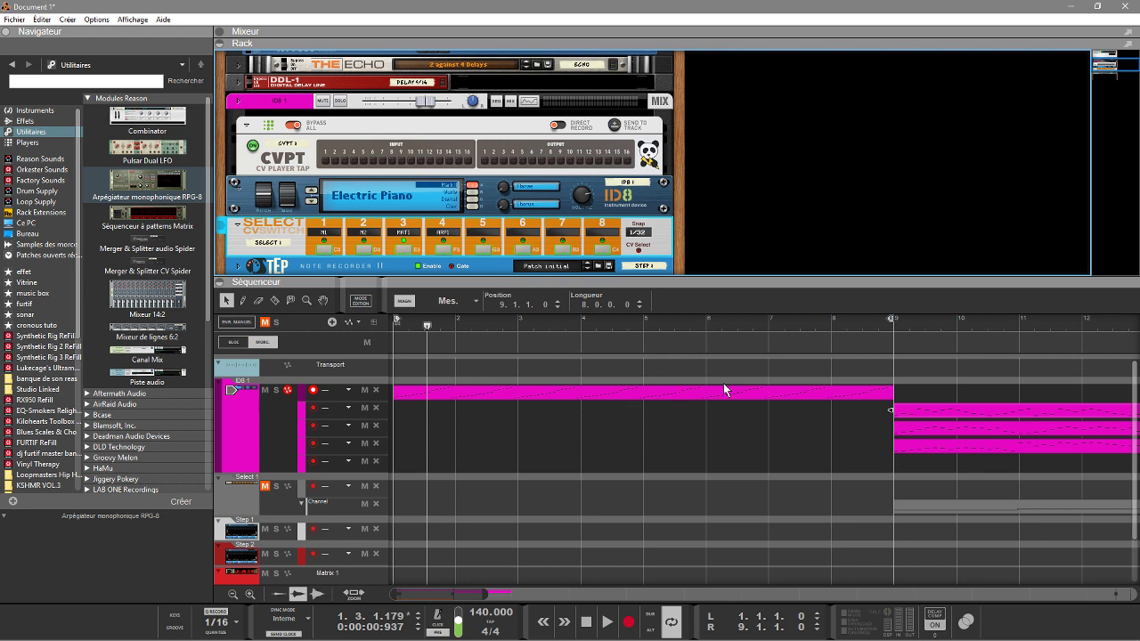
{"action": "left_click_drag", "start_coordinate": [635, 402], "coordinate": [1132, 370]}
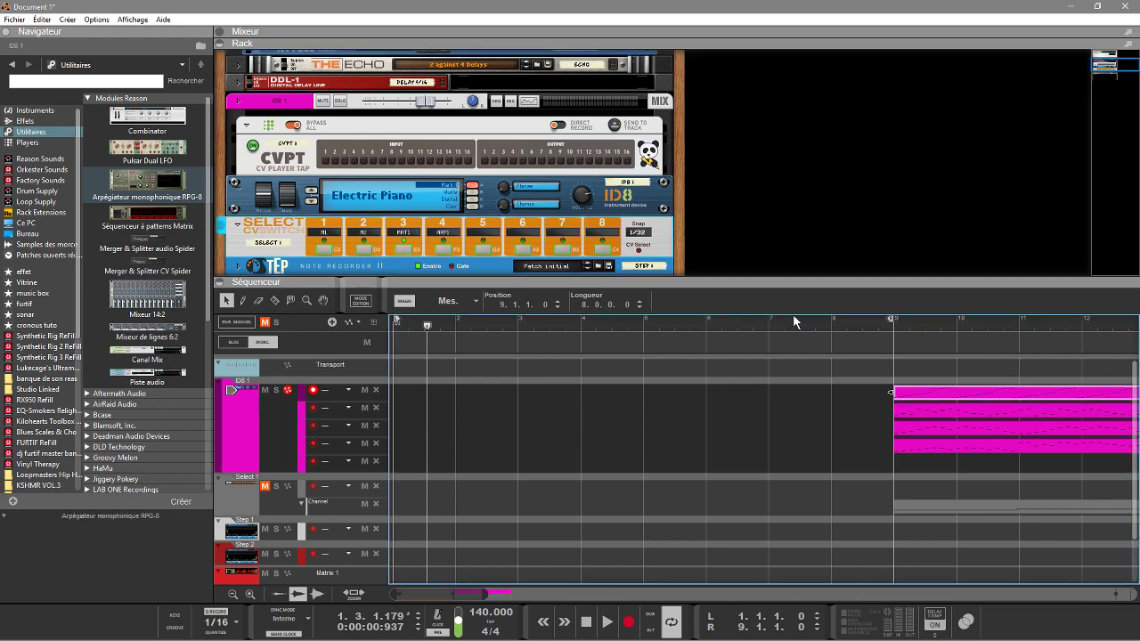
{"action": "left_click", "coordinate": [451, 252]}
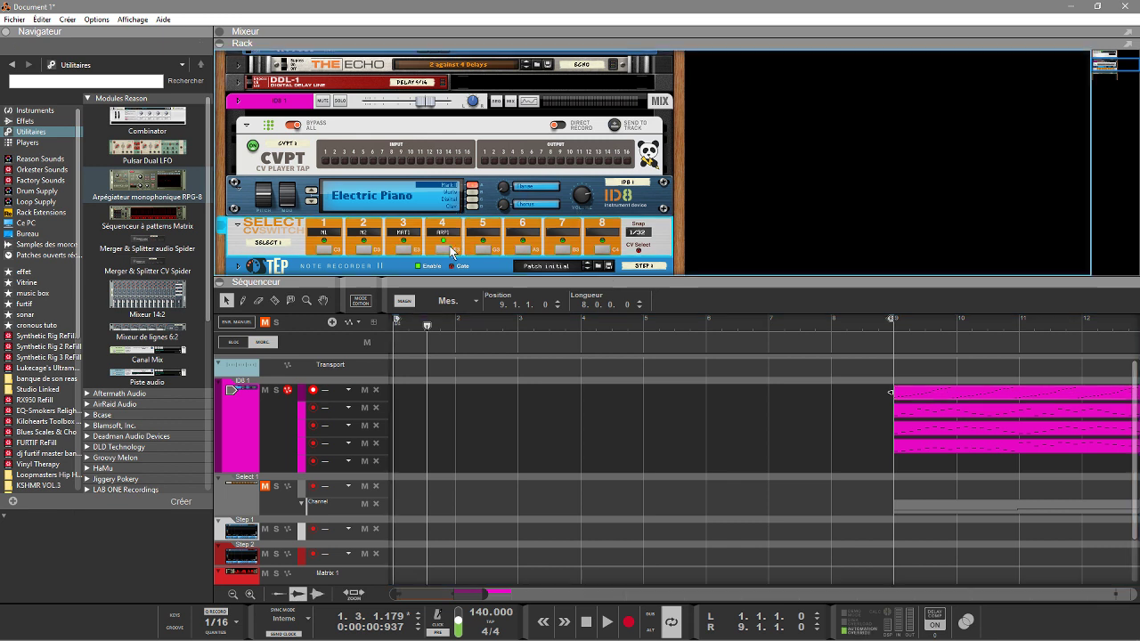
{"action": "left_click", "coordinate": [612, 126]}
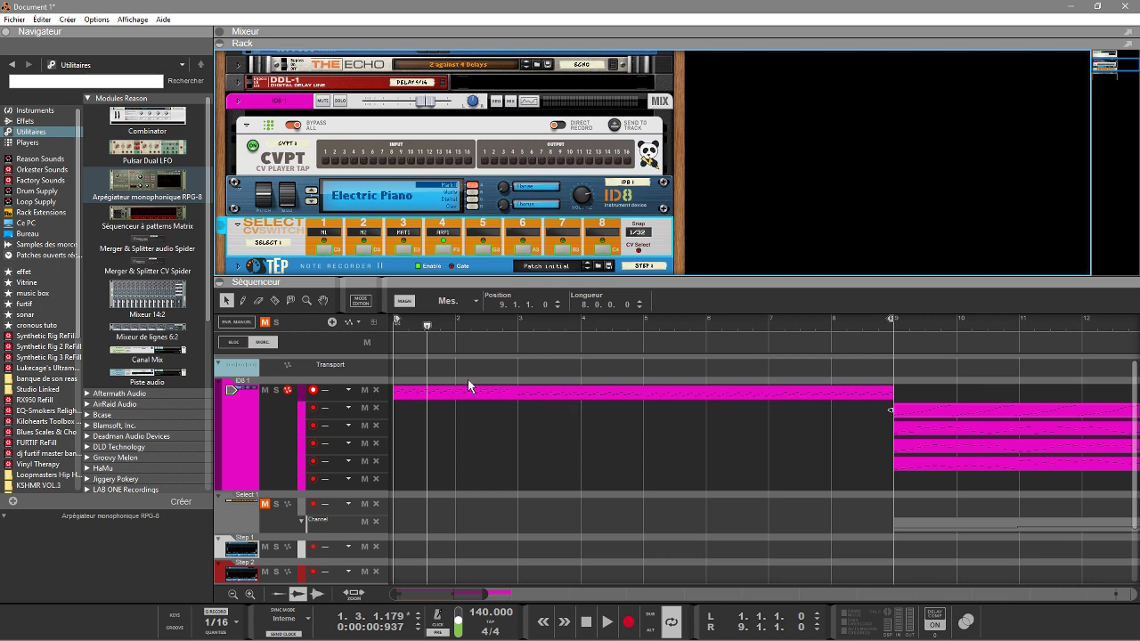
Step: Solo the ID8 1 track, play the channel 4 note clip and move it to bar 9
{"action": "left_click", "coordinate": [276, 390]}
{"action": "key", "text": "space"}
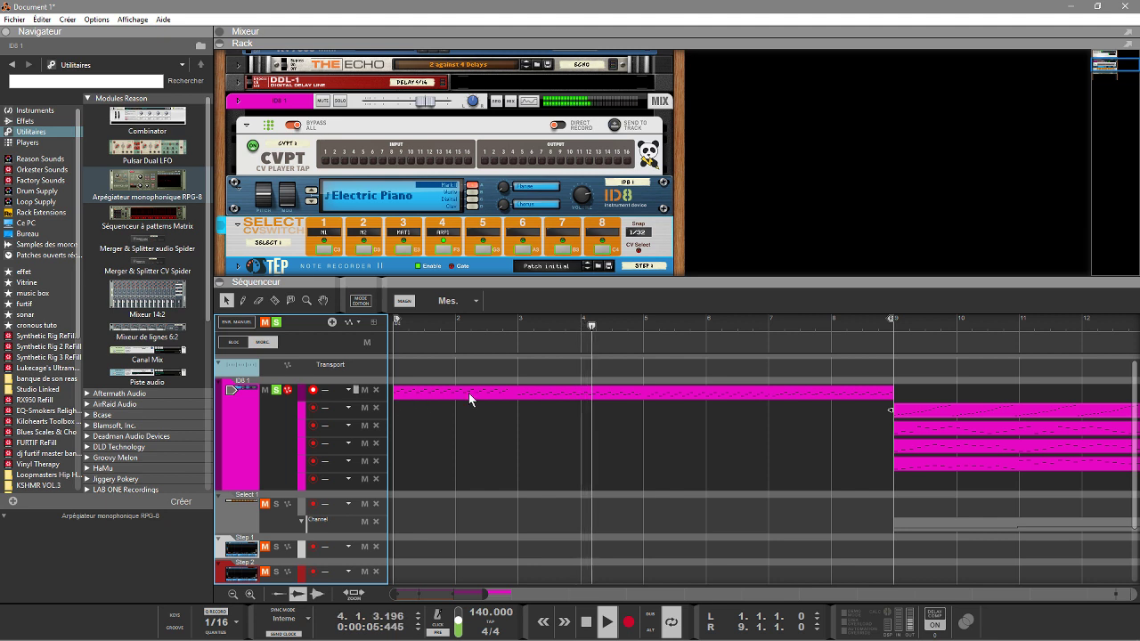
{"action": "left_click_drag", "start_coordinate": [463, 393], "coordinate": [978, 364]}
Step: Audition the channel 3 and channel 2 clips one at a time from bar 1, returning each to bar 9
{"action": "left_click_drag", "start_coordinate": [944, 414], "coordinate": [456, 418]}
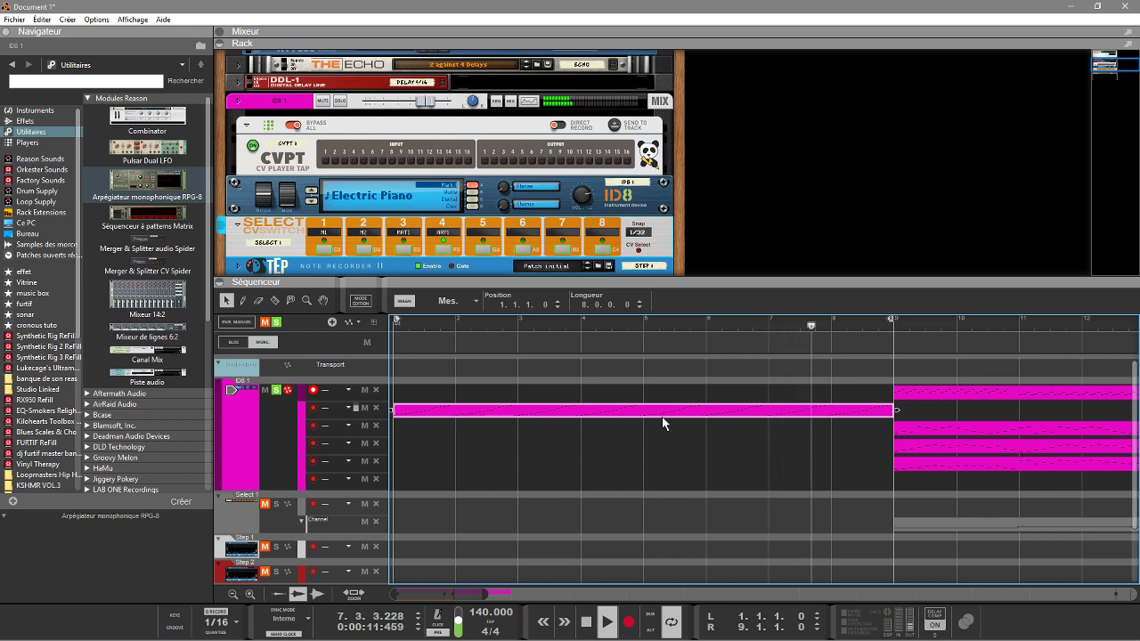
{"action": "left_click_drag", "start_coordinate": [750, 413], "coordinate": [1137, 417]}
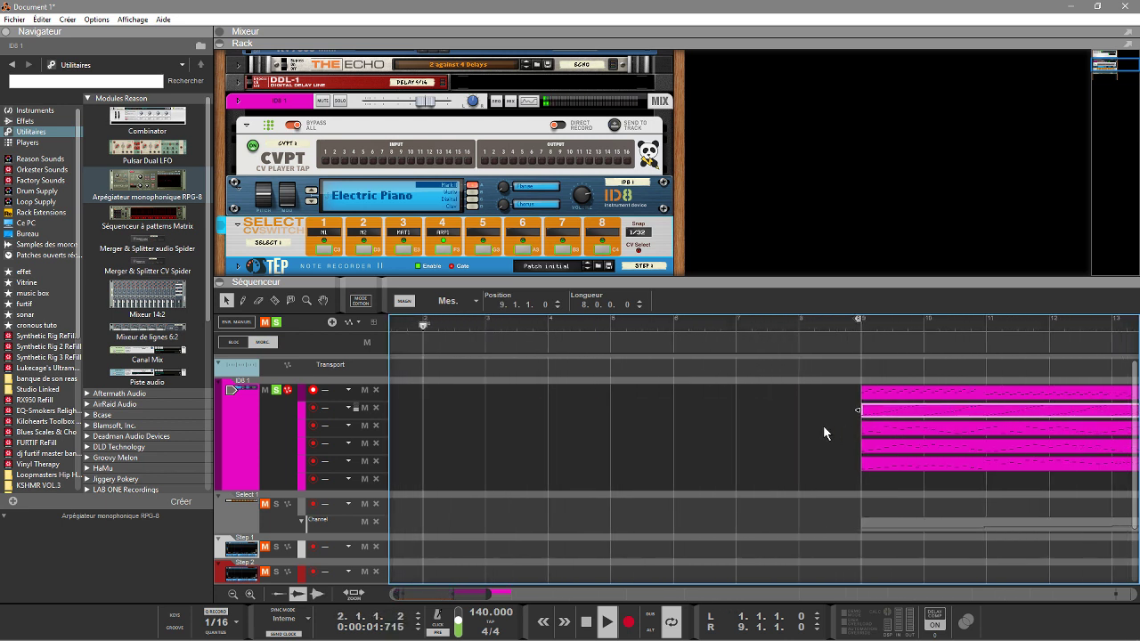
{"action": "left_click_drag", "start_coordinate": [926, 428], "coordinate": [418, 432]}
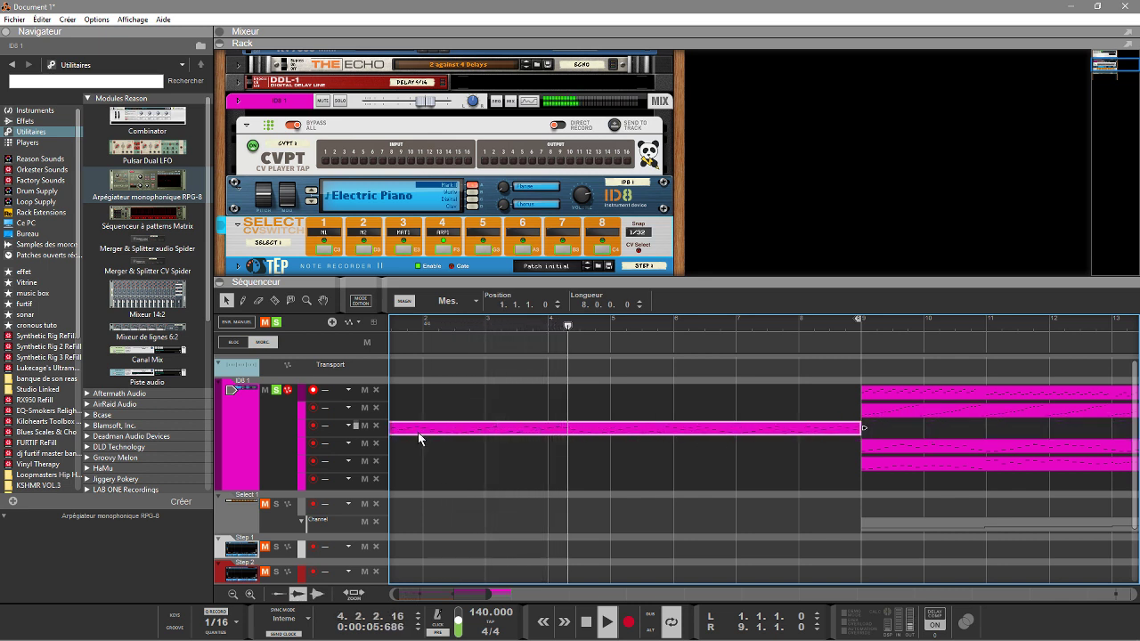
{"action": "left_click_drag", "start_coordinate": [437, 428], "coordinate": [940, 426]}
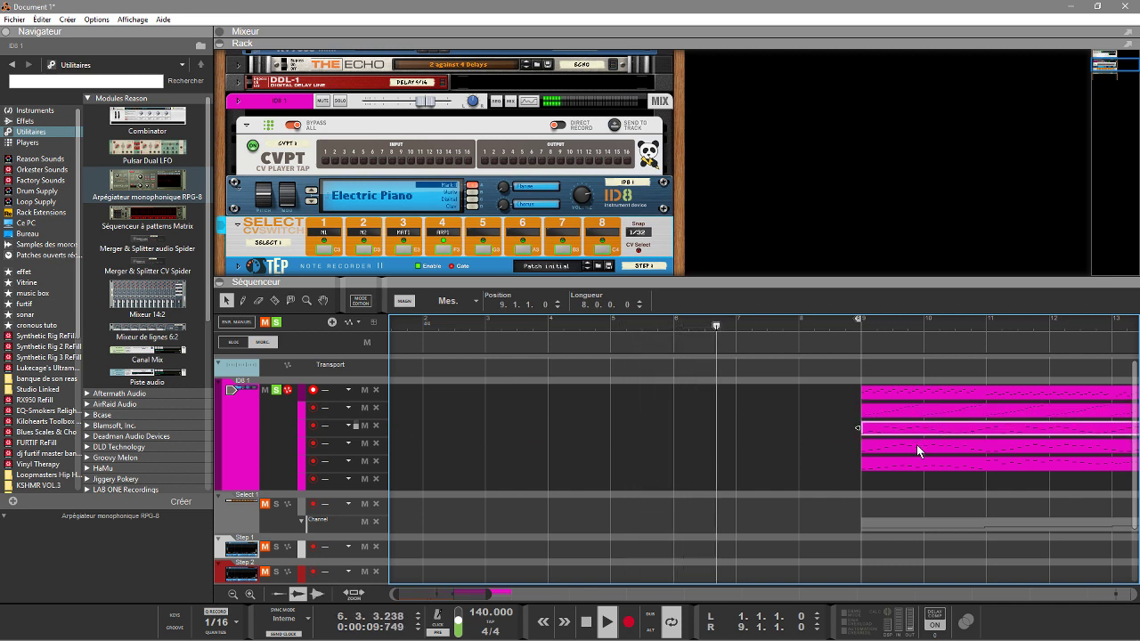
Step: Move the fifth lane's ID8 1 clip to bar 1, play it and turn off all solos
{"action": "left_click_drag", "start_coordinate": [904, 463], "coordinate": [430, 463]}
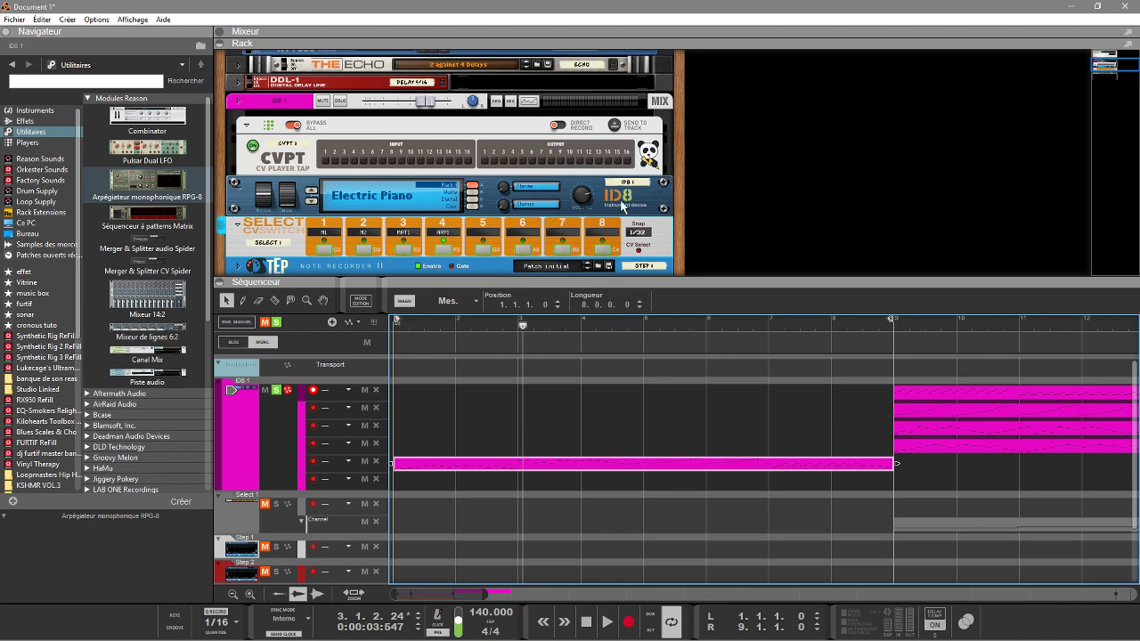
{"action": "left_click_drag", "start_coordinate": [1104, 67], "coordinate": [1110, 80]}
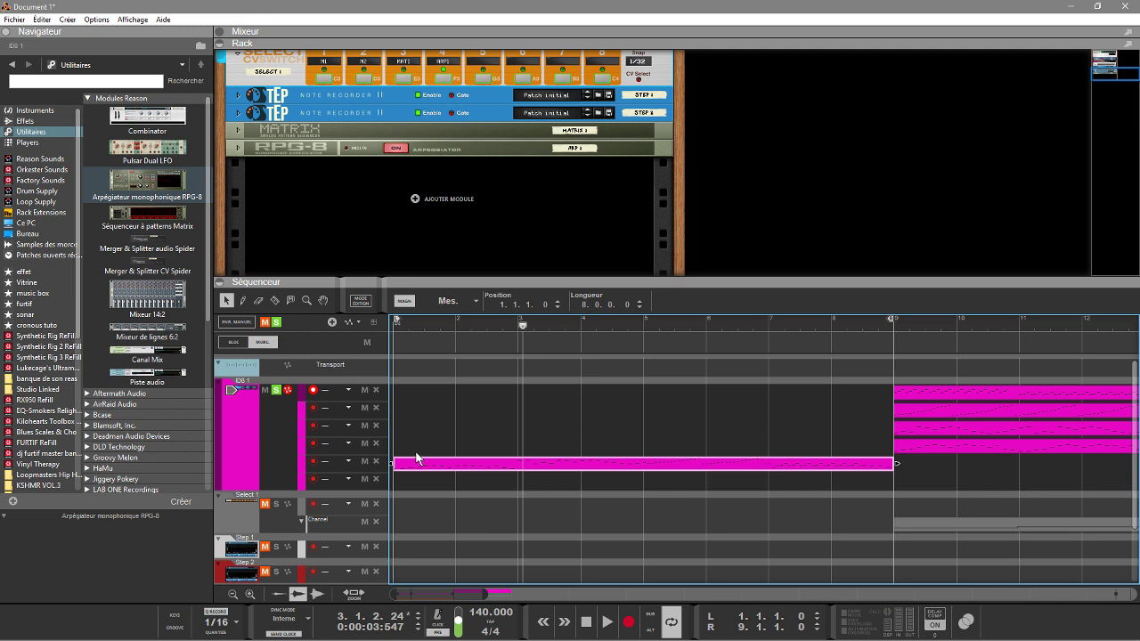
{"action": "key", "text": "space"}
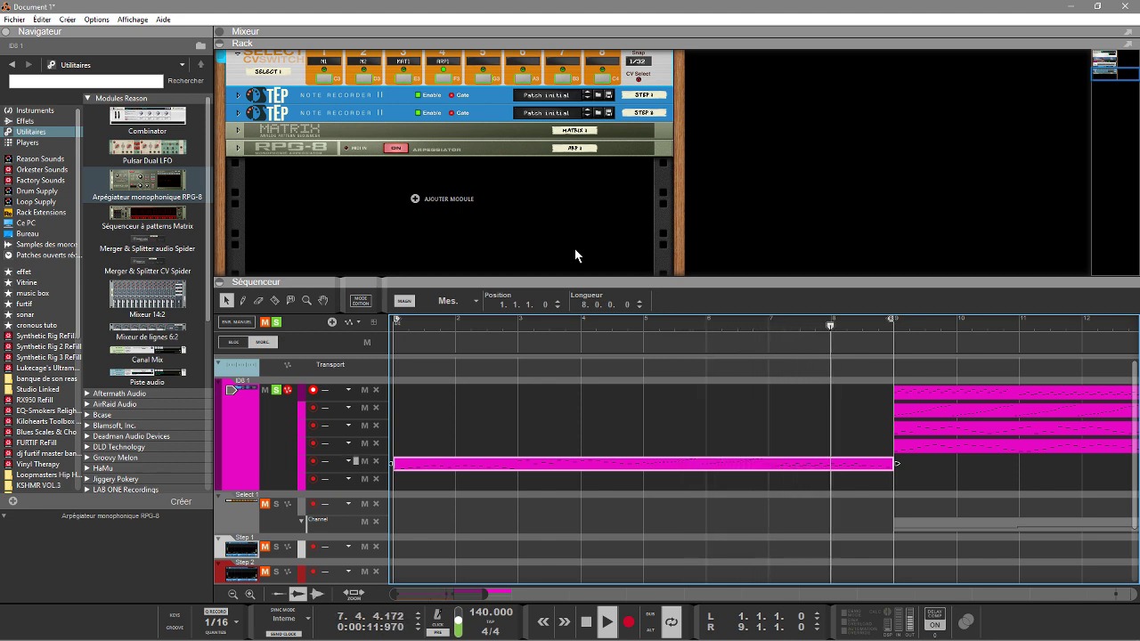
{"action": "key", "text": "space"}
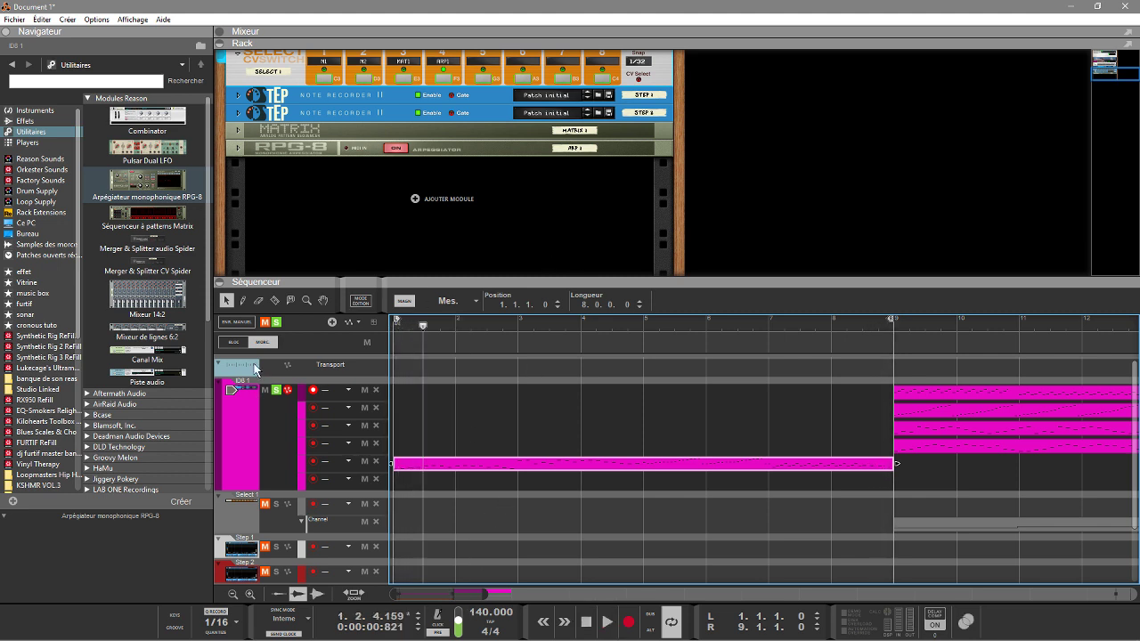
{"action": "left_click", "coordinate": [277, 322]}
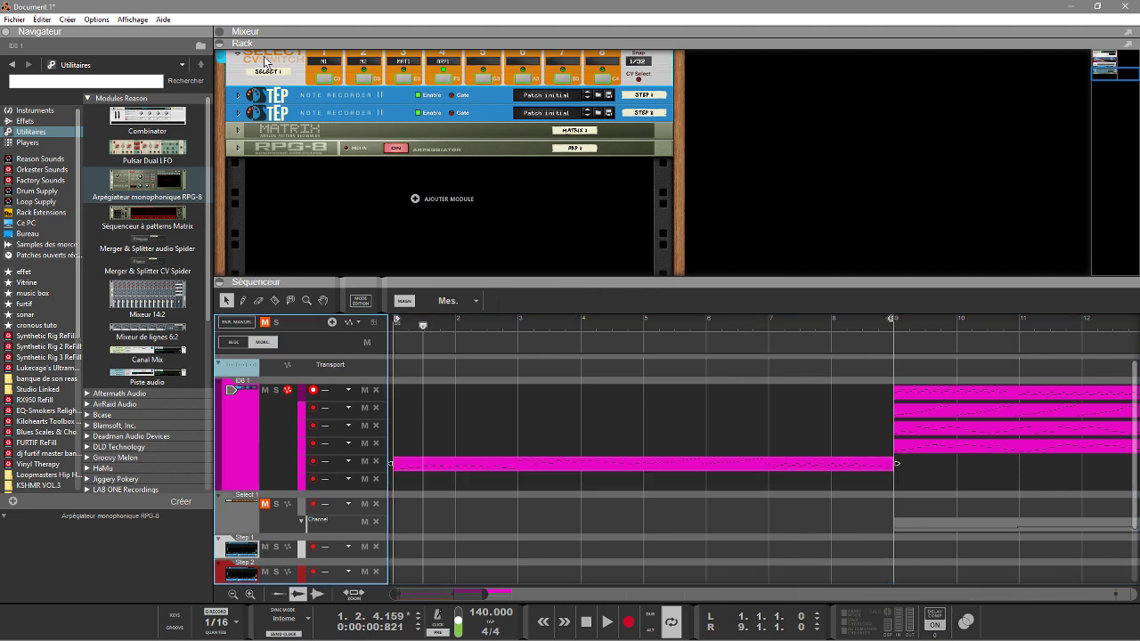
Step: Examine the switch's connected devices in the rack and browse the available instruments by manufacturer
{"action": "left_click_drag", "start_coordinate": [1115, 78], "coordinate": [1112, 71]}
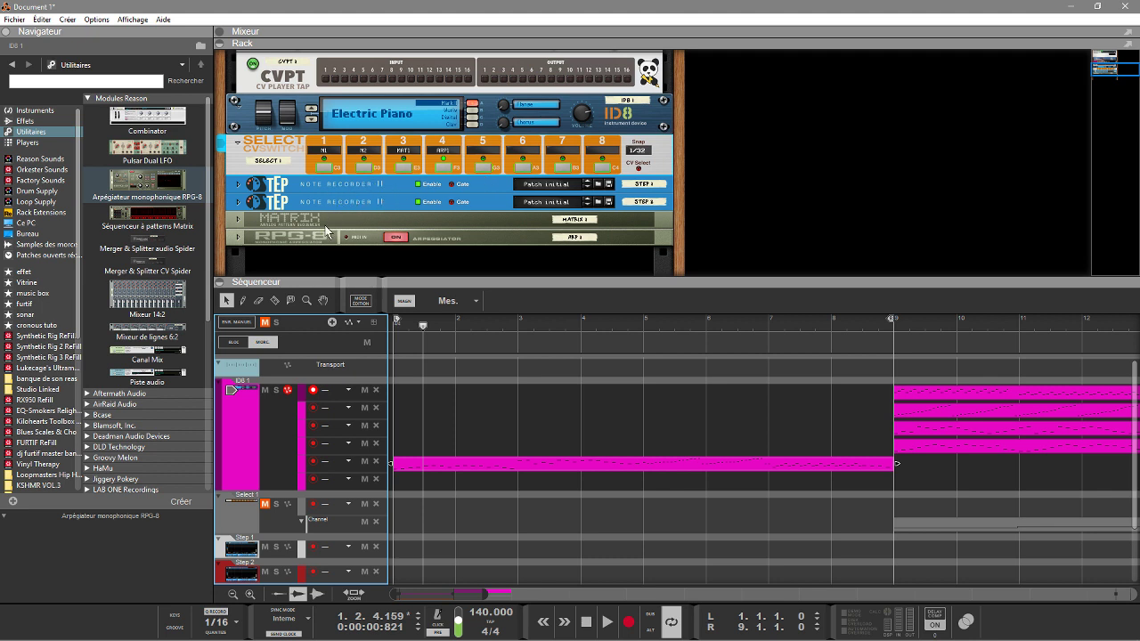
{"action": "left_click", "coordinate": [35, 111]}
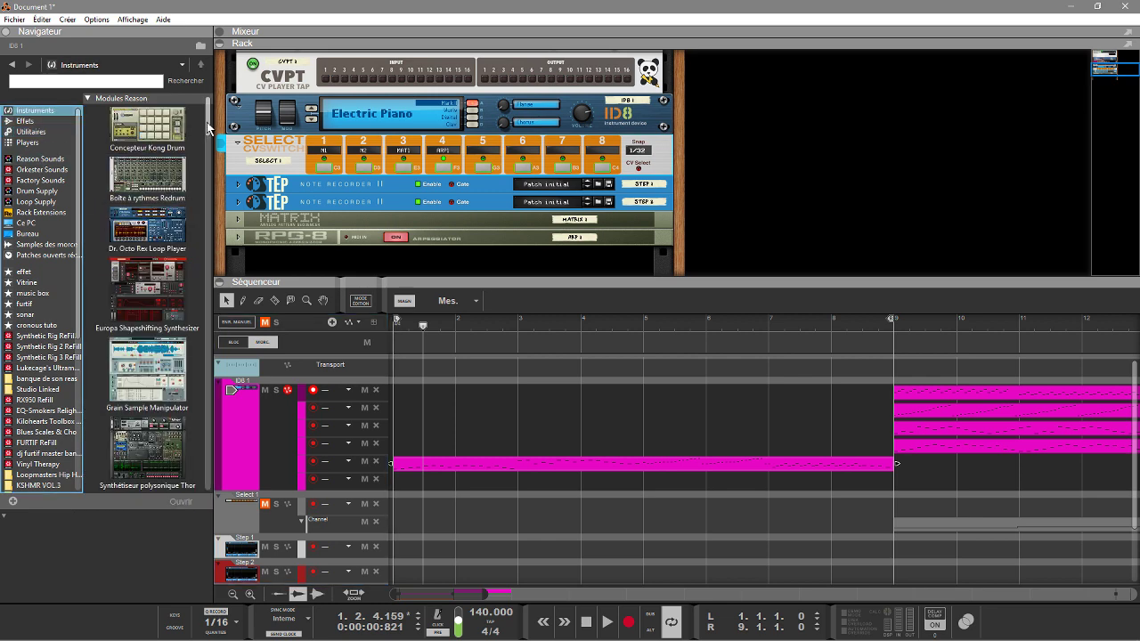
{"action": "left_click_drag", "start_coordinate": [209, 129], "coordinate": [236, 282]}
{"action": "left_click", "coordinate": [141, 338]}
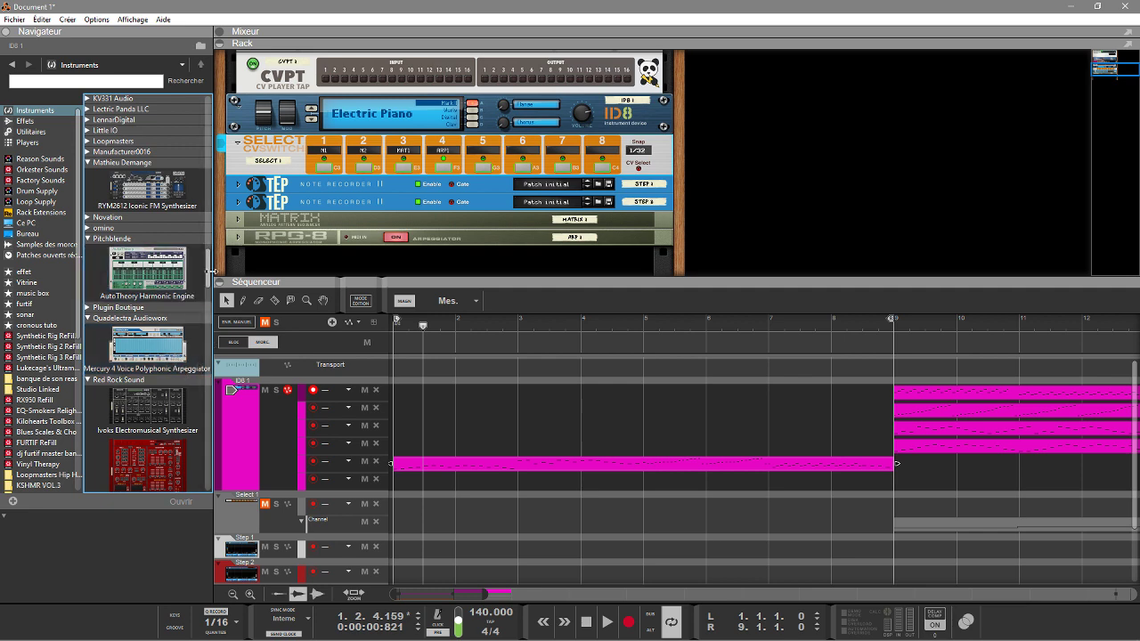
{"action": "left_click_drag", "start_coordinate": [208, 272], "coordinate": [209, 316]}
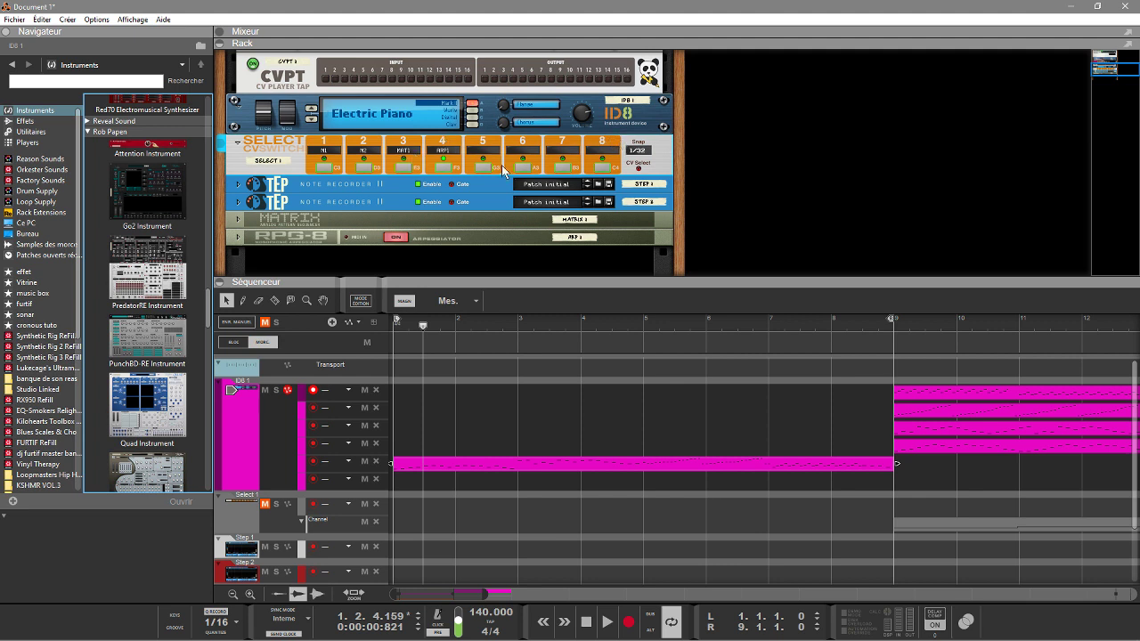
Step: Switch to Chrome and view the Select CV Switch product page in the Propellerhead shop
{"action": "mouse_move", "coordinate": [571, 639]}
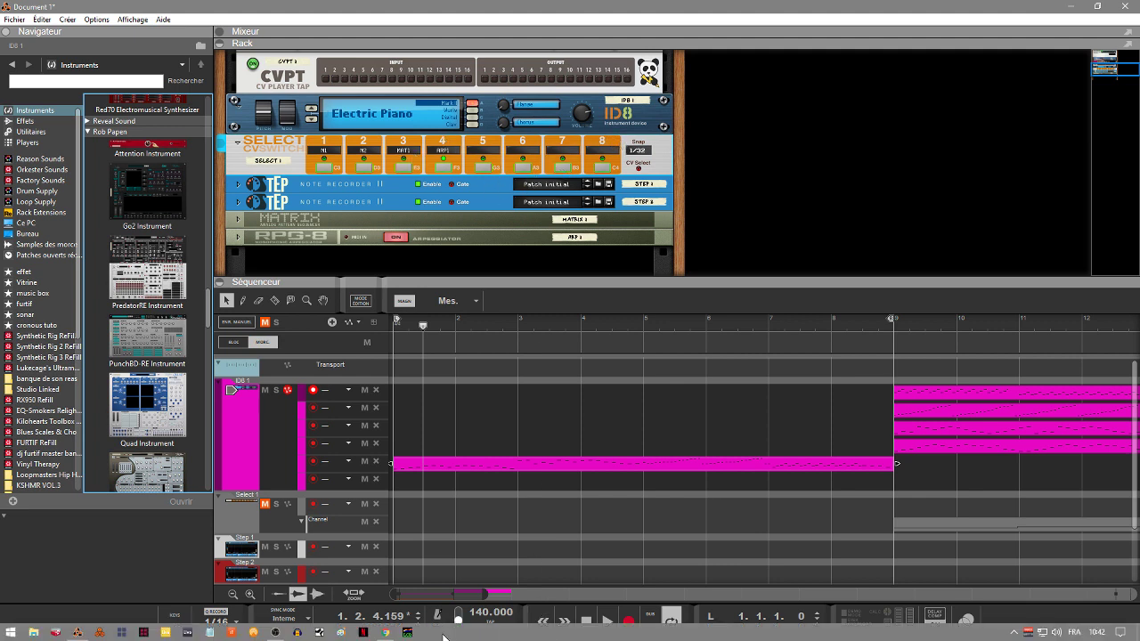
{"action": "left_click", "coordinate": [386, 632]}
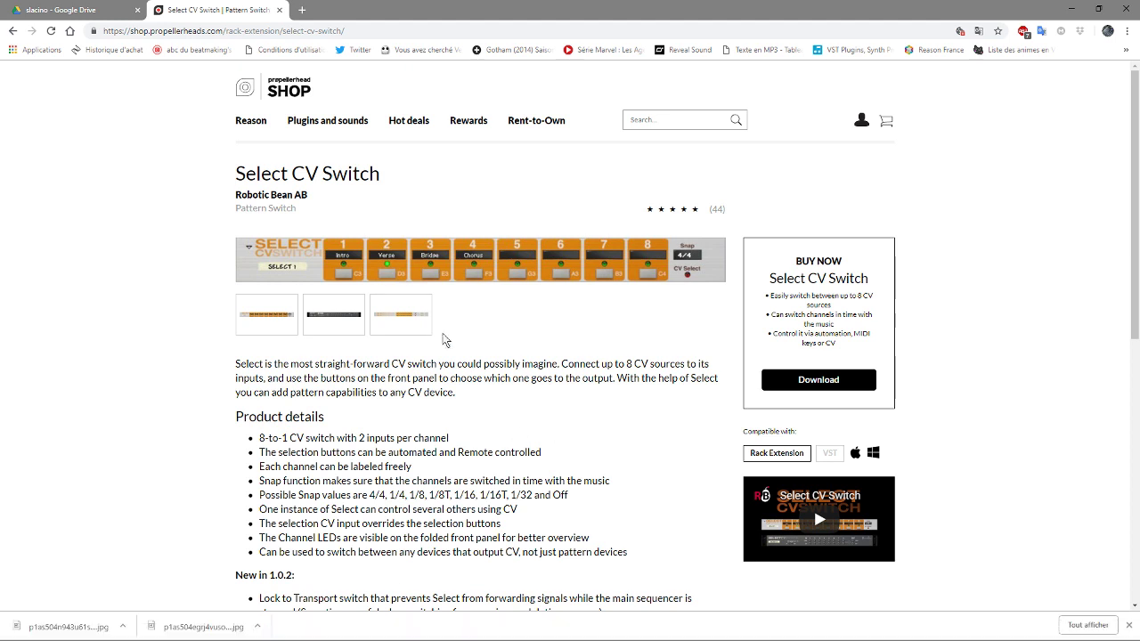